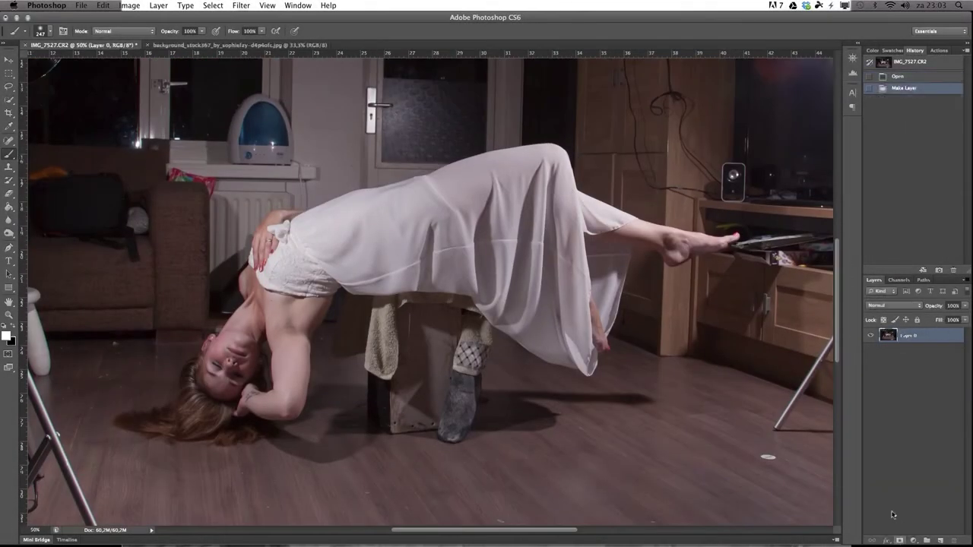
Add a layer mask to the woman's layer and paint out background near her arm and hip with a 72 px black brush.
{"action": "left_click", "coordinate": [900, 541]}
{"action": "right_click", "coordinate": [445, 262]}
{"action": "left_click_drag", "start_coordinate": [508, 296], "coordinate": [486, 296]}
{"action": "mouse_move", "coordinate": [411, 154]}
{"action": "left_mouse_down"}
{"action": "mouse_move", "coordinate": [386, 157]}
{"action": "mouse_move", "coordinate": [177, 354]}
{"action": "mouse_move", "coordinate": [275, 449]}
{"action": "mouse_move", "coordinate": [446, 304]}
{"action": "mouse_move", "coordinate": [627, 364]}
{"action": "mouse_move", "coordinate": [738, 259]}
{"action": "mouse_move", "coordinate": [619, 185]}
{"action": "mouse_move", "coordinate": [395, 155]}
{"action": "mouse_move", "coordinate": [376, 180]}
{"action": "mouse_move", "coordinate": [276, 202]}
{"action": "mouse_move", "coordinate": [251, 228]}
{"action": "mouse_move", "coordinate": [269, 206]}
{"action": "mouse_move", "coordinate": [240, 263]}
{"action": "left_mouse_up"}
{"action": "scroll", "coordinate": [240, 263], "scroll_direction": "up", "scroll_amount": 5}
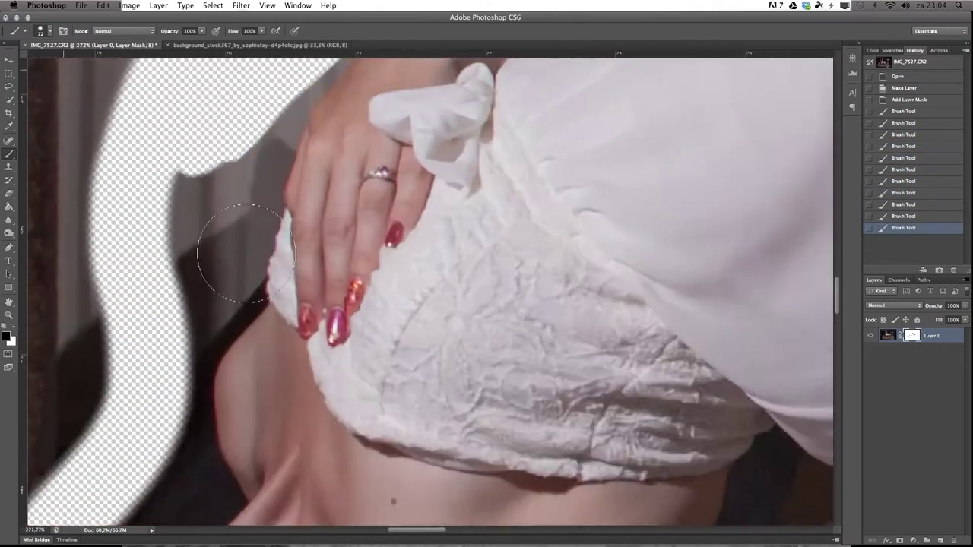
{"action": "scroll", "coordinate": [228, 256], "scroll_direction": "down", "scroll_amount": 2}
{"action": "scroll", "coordinate": [304, 177], "scroll_direction": "down", "scroll_amount": 1}
Mask out background along the arm's left edge, armpit, neck shadow and beside the hand, using X for corrections.
{"action": "mouse_move", "coordinate": [337, 132]}
{"action": "left_mouse_down"}
{"action": "mouse_move", "coordinate": [289, 209]}
{"action": "mouse_move", "coordinate": [262, 301]}
{"action": "mouse_move", "coordinate": [275, 351]}
{"action": "mouse_move", "coordinate": [262, 329]}
{"action": "left_mouse_up"}
{"action": "mouse_move", "coordinate": [273, 271]}
{"action": "left_mouse_down"}
{"action": "mouse_move", "coordinate": [269, 343]}
{"action": "mouse_move", "coordinate": [271, 332]}
{"action": "mouse_move", "coordinate": [228, 410]}
{"action": "mouse_move", "coordinate": [248, 392]}
{"action": "mouse_move", "coordinate": [165, 465]}
{"action": "left_mouse_up"}
{"action": "mouse_move", "coordinate": [274, 364]}
{"action": "left_mouse_down"}
{"action": "mouse_move", "coordinate": [236, 403]}
{"action": "mouse_move", "coordinate": [261, 358]}
{"action": "mouse_move", "coordinate": [220, 369]}
{"action": "mouse_move", "coordinate": [174, 456]}
{"action": "left_mouse_up"}
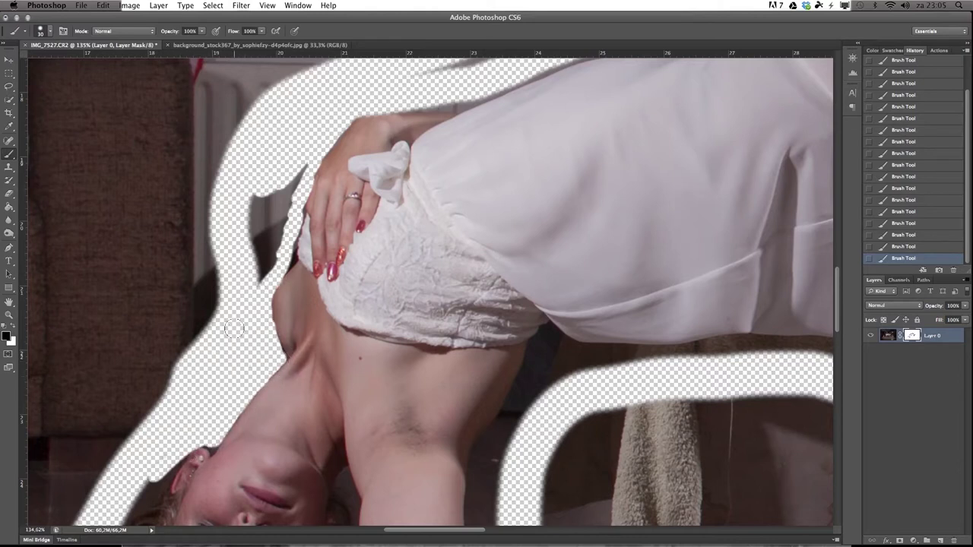
{"action": "key", "text": "x"}
{"action": "key", "text": "bracketleft"}
{"action": "key", "text": "bracketleft"}
{"action": "key", "text": "x"}
{"action": "mouse_move", "coordinate": [272, 163]}
{"action": "left_mouse_down"}
{"action": "mouse_move", "coordinate": [260, 278]}
{"action": "mouse_move", "coordinate": [246, 144]}
{"action": "left_mouse_up"}
{"action": "key", "text": "bracketleft"}
{"action": "key", "text": "bracketleft"}
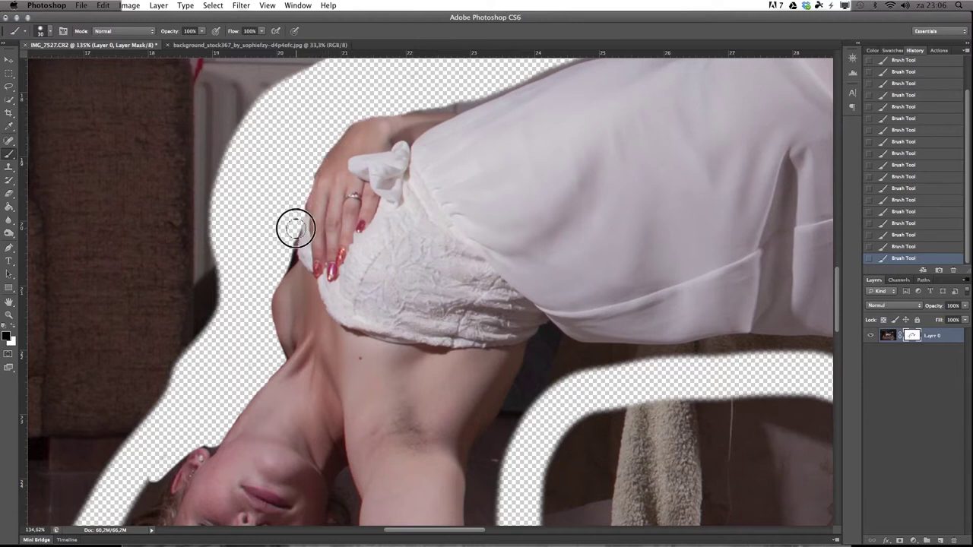
{"action": "left_click_drag", "start_coordinate": [282, 266], "coordinate": [293, 261]}
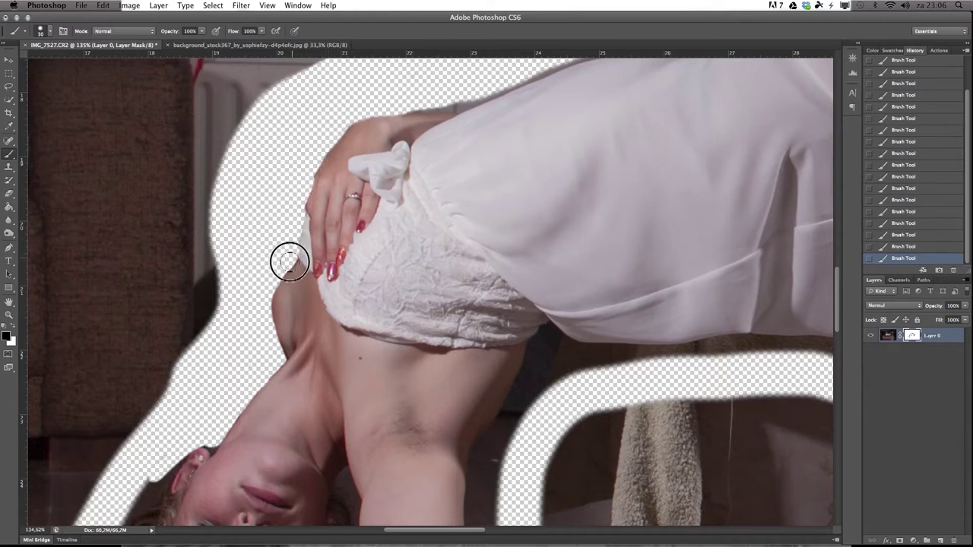
Mask out the streak beside the ear, the hair's left edge and the gap between face and arm.
{"action": "scroll", "coordinate": [298, 203], "scroll_direction": "down", "scroll_amount": 5}
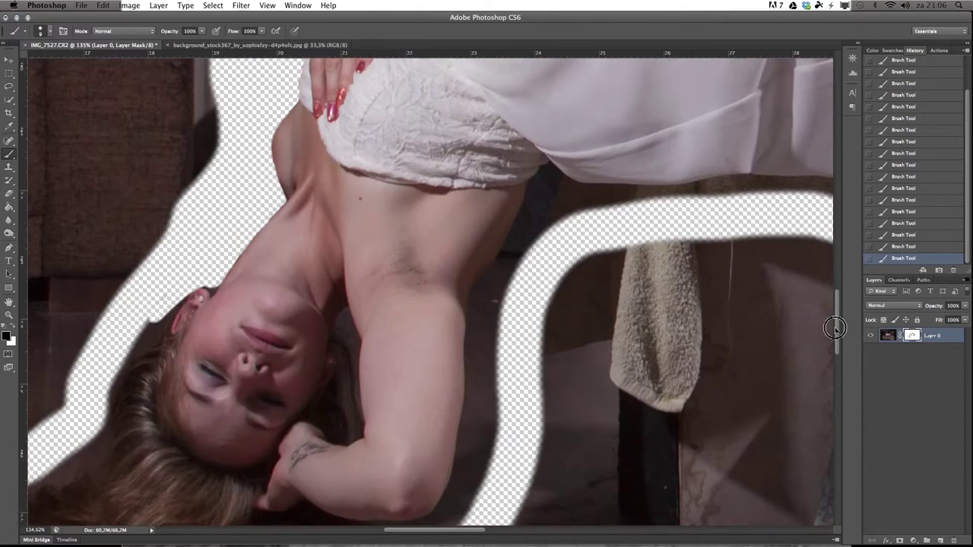
{"action": "scroll", "coordinate": [206, 163], "scroll_direction": "down", "scroll_amount": 5}
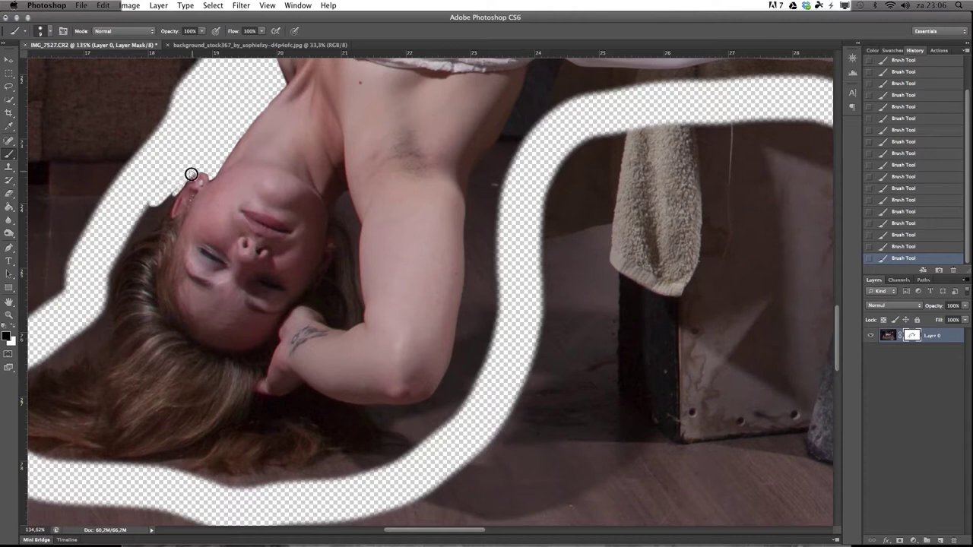
{"action": "left_click_drag", "start_coordinate": [179, 189], "coordinate": [93, 195]}
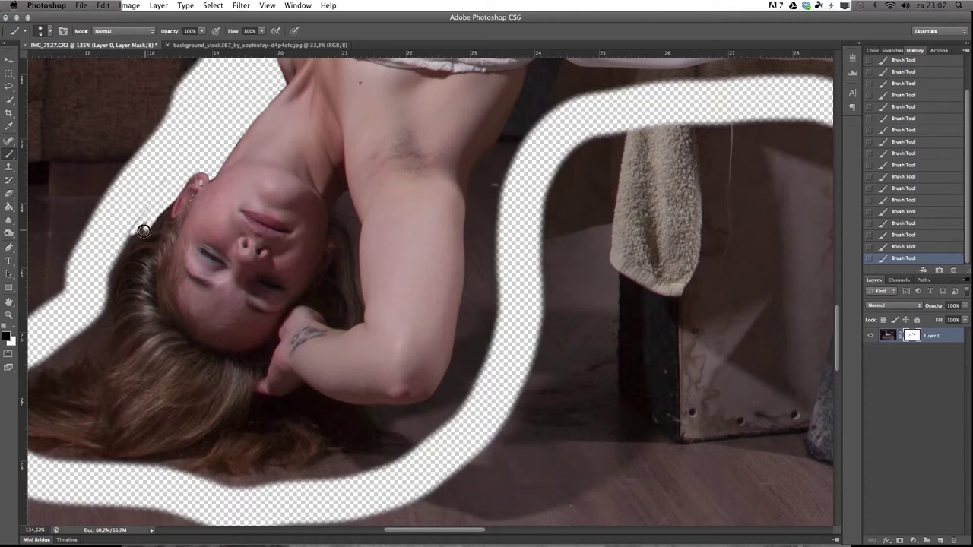
{"action": "left_click_drag", "start_coordinate": [144, 220], "coordinate": [93, 349]}
{"action": "left_click_drag", "start_coordinate": [345, 195], "coordinate": [360, 279]}
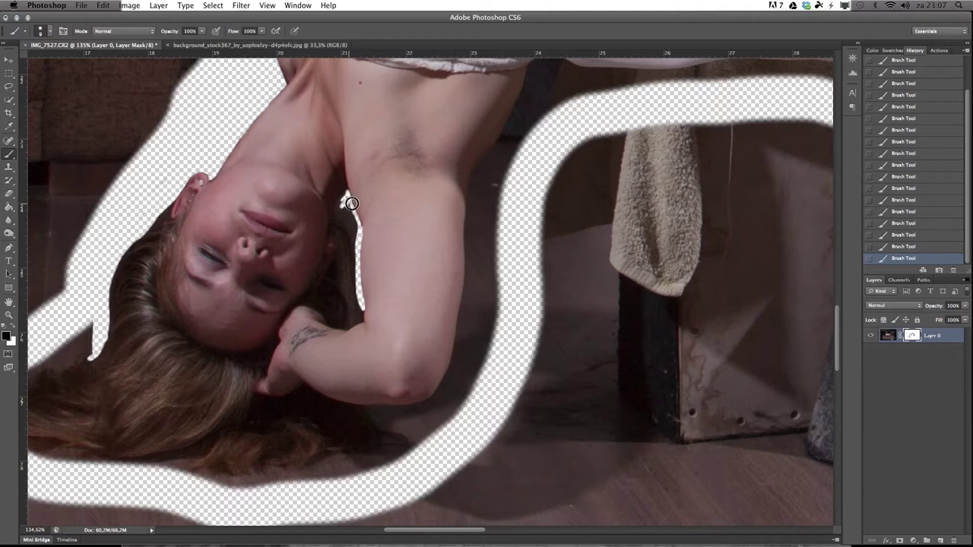
{"action": "left_click_drag", "start_coordinate": [341, 203], "coordinate": [355, 232]}
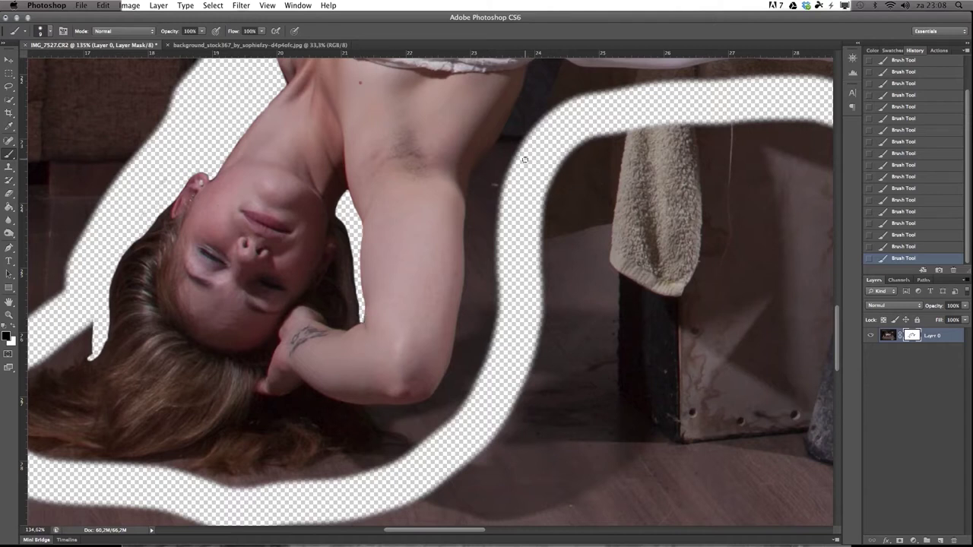
Mask out background along the arm's outer edge from shoulder to elbow and under the hand.
{"action": "left_click_drag", "start_coordinate": [524, 159], "coordinate": [491, 257]}
{"action": "left_click_drag", "start_coordinate": [401, 407], "coordinate": [453, 383]}
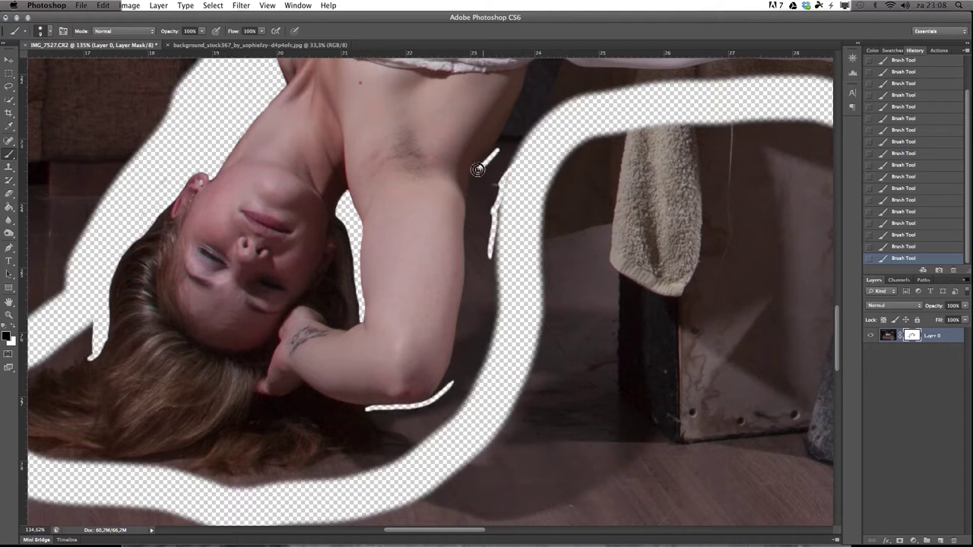
{"action": "left_click_drag", "start_coordinate": [477, 169], "coordinate": [428, 407]}
{"action": "left_click_drag", "start_coordinate": [466, 251], "coordinate": [437, 401]}
{"action": "mouse_move", "coordinate": [507, 155]}
{"action": "left_mouse_down"}
{"action": "mouse_move", "coordinate": [461, 339]}
{"action": "mouse_move", "coordinate": [422, 410]}
{"action": "mouse_move", "coordinate": [384, 413]}
{"action": "left_mouse_up"}
{"action": "left_click_drag", "start_coordinate": [317, 398], "coordinate": [351, 413]}
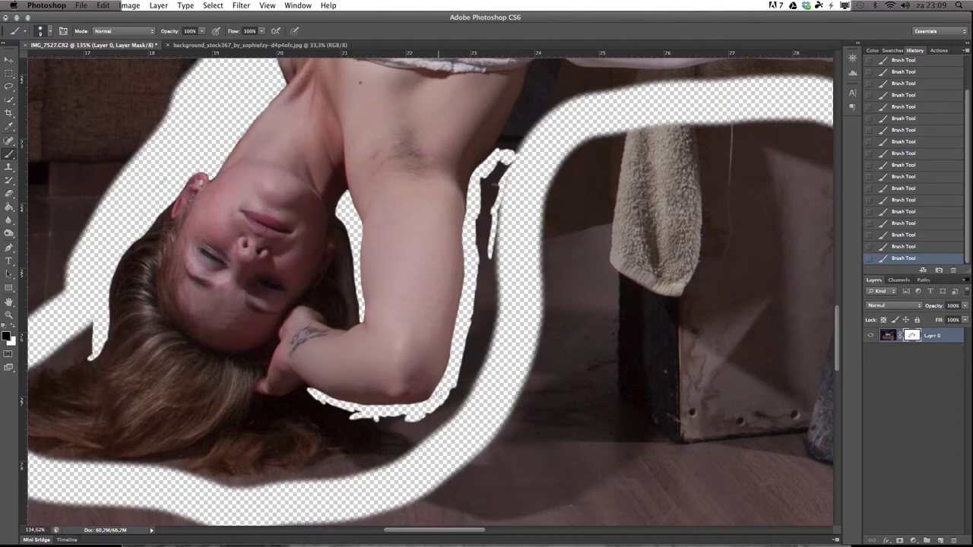
With a 40 px brush, mask out background under the hair and the dark strip along the dress's lower edge.
{"action": "scroll", "coordinate": [194, 402], "scroll_direction": "down", "scroll_amount": 3}
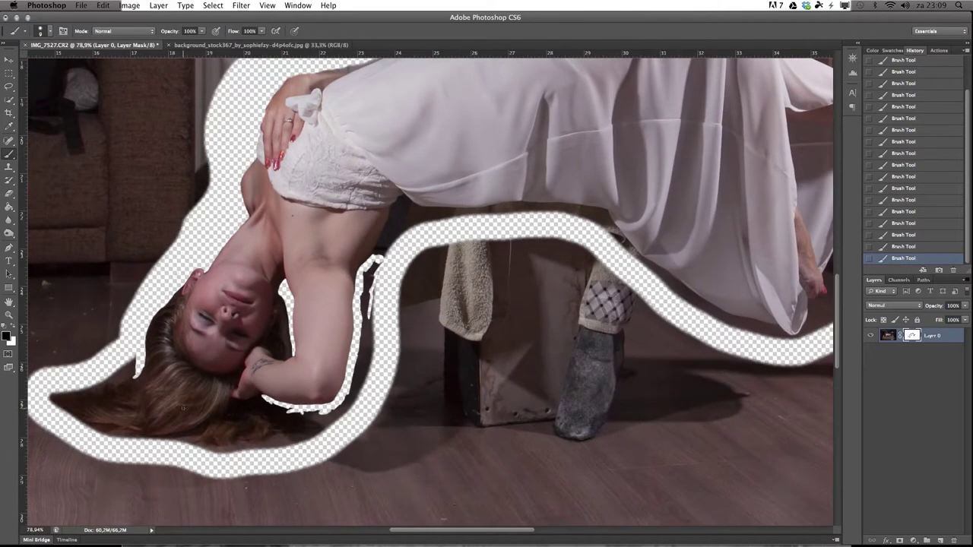
{"action": "key", "text": "bracketright"}
{"action": "key", "text": "bracketright"}
{"action": "mouse_move", "coordinate": [109, 390]}
{"action": "left_mouse_down"}
{"action": "mouse_move", "coordinate": [226, 466]}
{"action": "mouse_move", "coordinate": [208, 455]}
{"action": "mouse_move", "coordinate": [266, 399]}
{"action": "mouse_move", "coordinate": [307, 412]}
{"action": "mouse_move", "coordinate": [368, 300]}
{"action": "mouse_move", "coordinate": [371, 370]}
{"action": "left_mouse_up"}
{"action": "mouse_move", "coordinate": [591, 223]}
{"action": "left_mouse_down"}
{"action": "mouse_move", "coordinate": [399, 215]}
{"action": "mouse_move", "coordinate": [368, 272]}
{"action": "left_mouse_up"}
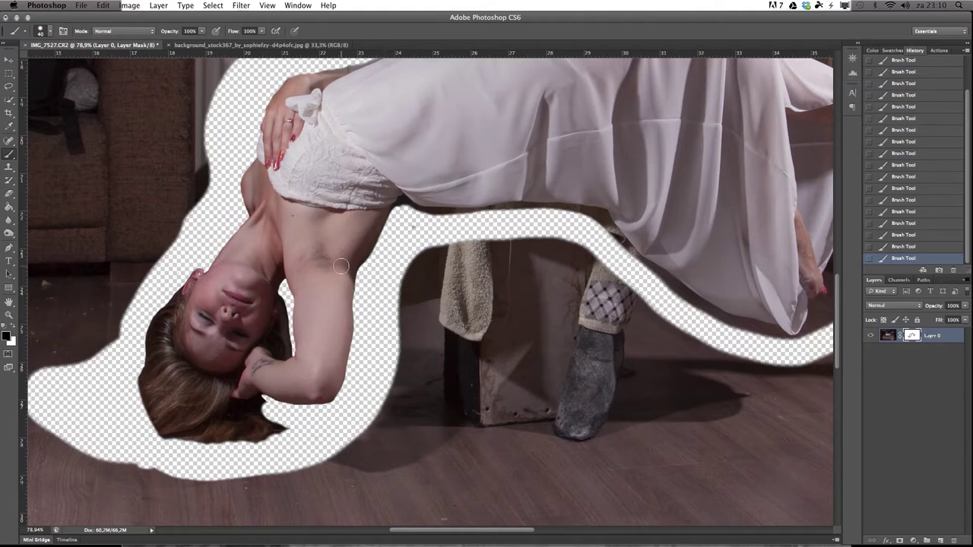
{"action": "mouse_move", "coordinate": [424, 232]}
{"action": "left_mouse_down"}
{"action": "mouse_move", "coordinate": [504, 210]}
{"action": "mouse_move", "coordinate": [444, 222]}
{"action": "mouse_move", "coordinate": [434, 198]}
{"action": "left_mouse_up"}
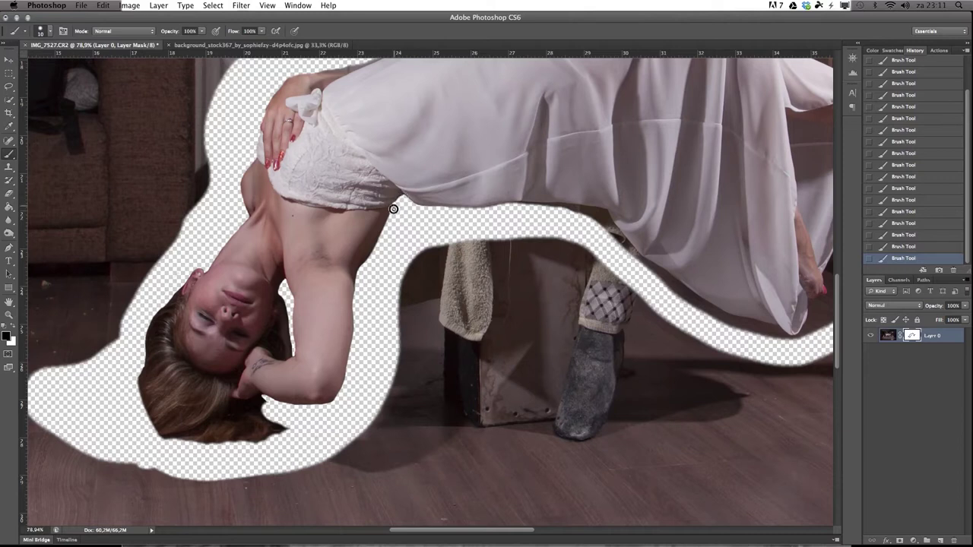
{"action": "mouse_move", "coordinate": [598, 229]}
{"action": "left_mouse_down"}
{"action": "mouse_move", "coordinate": [700, 306]}
{"action": "mouse_move", "coordinate": [608, 222]}
{"action": "mouse_move", "coordinate": [699, 297]}
{"action": "mouse_move", "coordinate": [654, 265]}
{"action": "left_mouse_up"}
Touch up the mask along the lower dress edge and continue down toward the foot.
{"action": "left_click_drag", "start_coordinate": [604, 218], "coordinate": [542, 192]}
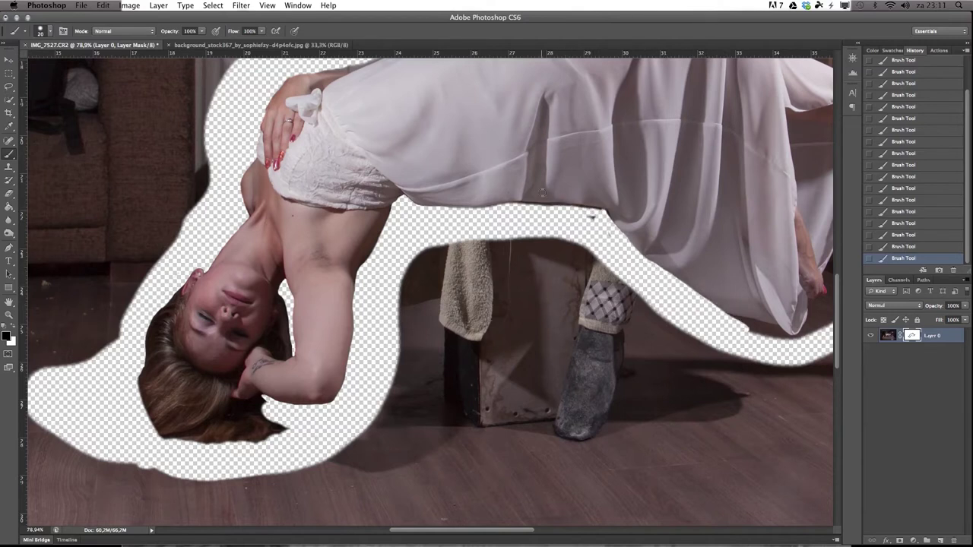
{"action": "mouse_move", "coordinate": [601, 215]}
{"action": "left_mouse_down"}
{"action": "mouse_move", "coordinate": [509, 212]}
{"action": "mouse_move", "coordinate": [574, 207]}
{"action": "mouse_move", "coordinate": [608, 225]}
{"action": "left_mouse_up"}
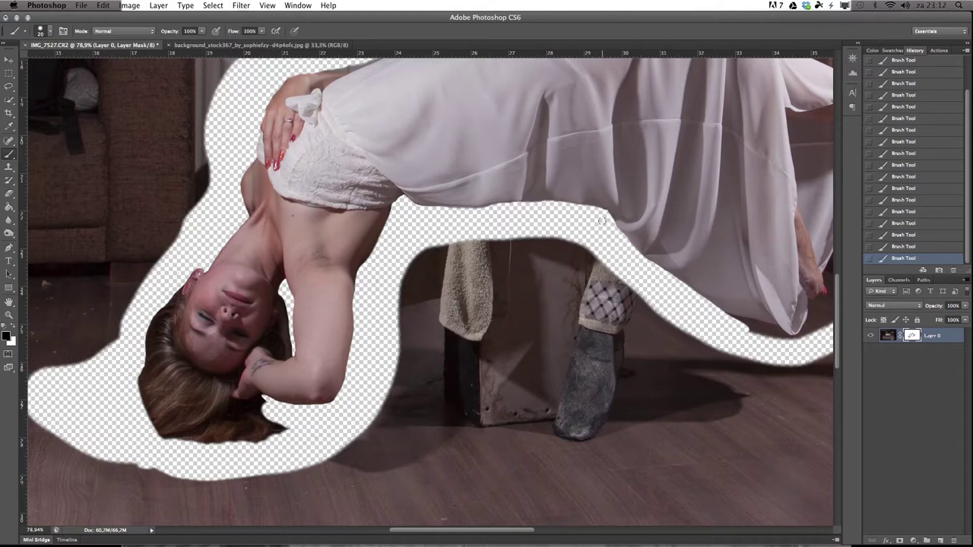
{"action": "left_click_drag", "start_coordinate": [699, 362], "coordinate": [460, 380]}
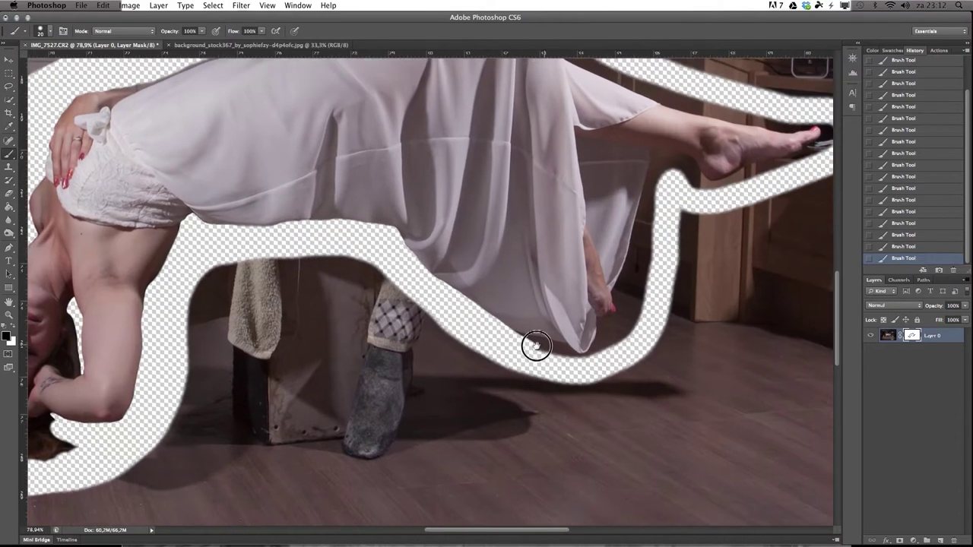
{"action": "left_click_drag", "start_coordinate": [622, 179], "coordinate": [587, 304]}
{"action": "mouse_move", "coordinate": [608, 213]}
{"action": "left_mouse_down"}
{"action": "mouse_move", "coordinate": [582, 294]}
{"action": "mouse_move", "coordinate": [610, 299]}
{"action": "mouse_move", "coordinate": [596, 336]}
{"action": "mouse_move", "coordinate": [578, 324]}
{"action": "mouse_move", "coordinate": [575, 337]}
{"action": "mouse_move", "coordinate": [507, 354]}
{"action": "mouse_move", "coordinate": [496, 341]}
{"action": "mouse_move", "coordinate": [543, 354]}
{"action": "mouse_move", "coordinate": [524, 356]}
{"action": "mouse_move", "coordinate": [531, 369]}
{"action": "left_mouse_up"}
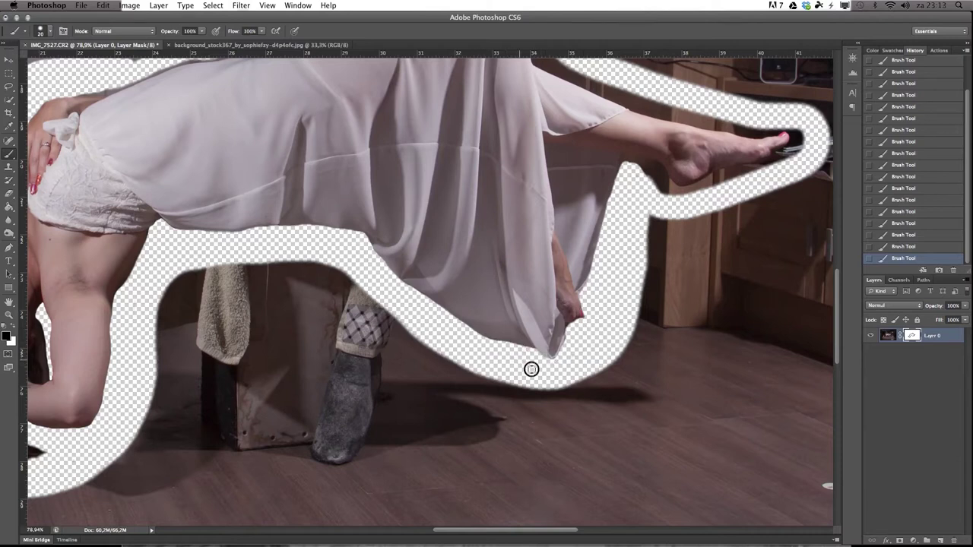
{"action": "scroll", "coordinate": [587, 323], "scroll_direction": "up", "scroll_amount": 3}
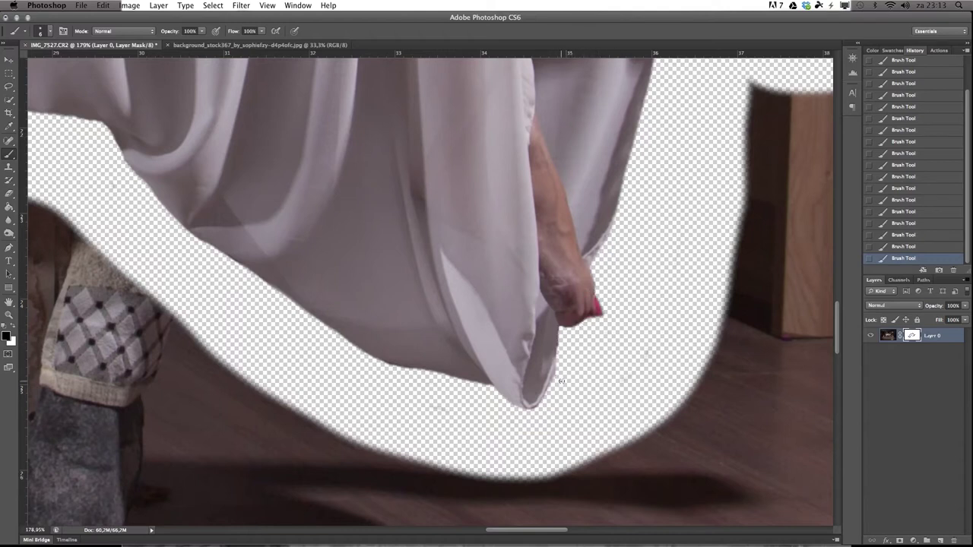
Mask out background around the foot, heel and toe, restoring the strip wrongly hidden under the foot.
{"action": "scroll", "coordinate": [561, 381], "scroll_direction": "down", "scroll_amount": 5}
{"action": "scroll", "coordinate": [495, 296], "scroll_direction": "up", "scroll_amount": 2}
{"action": "scroll", "coordinate": [515, 304], "scroll_direction": "up", "scroll_amount": 2}
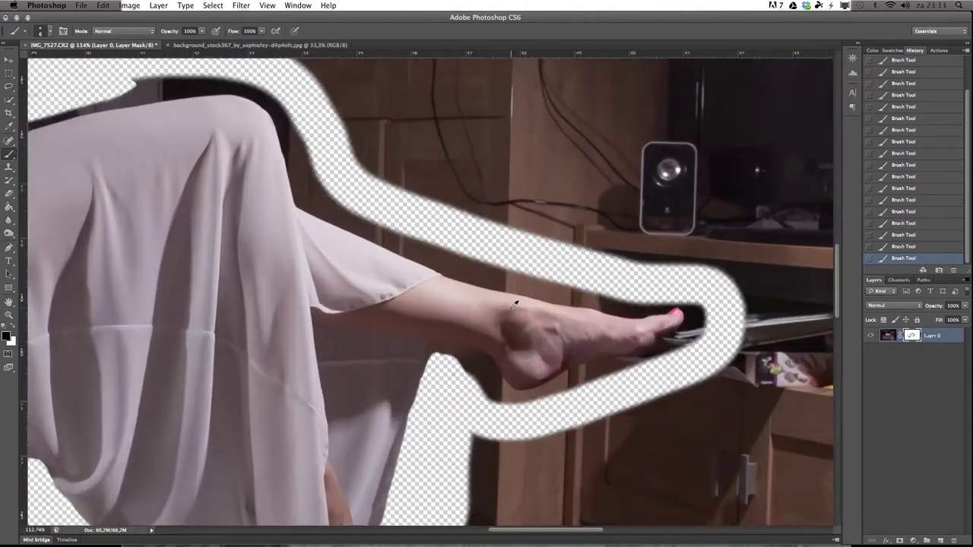
{"action": "scroll", "coordinate": [514, 304], "scroll_direction": "up", "scroll_amount": 1}
{"action": "mouse_move", "coordinate": [504, 432]}
{"action": "left_mouse_down"}
{"action": "mouse_move", "coordinate": [434, 360]}
{"action": "mouse_move", "coordinate": [437, 436]}
{"action": "left_mouse_up"}
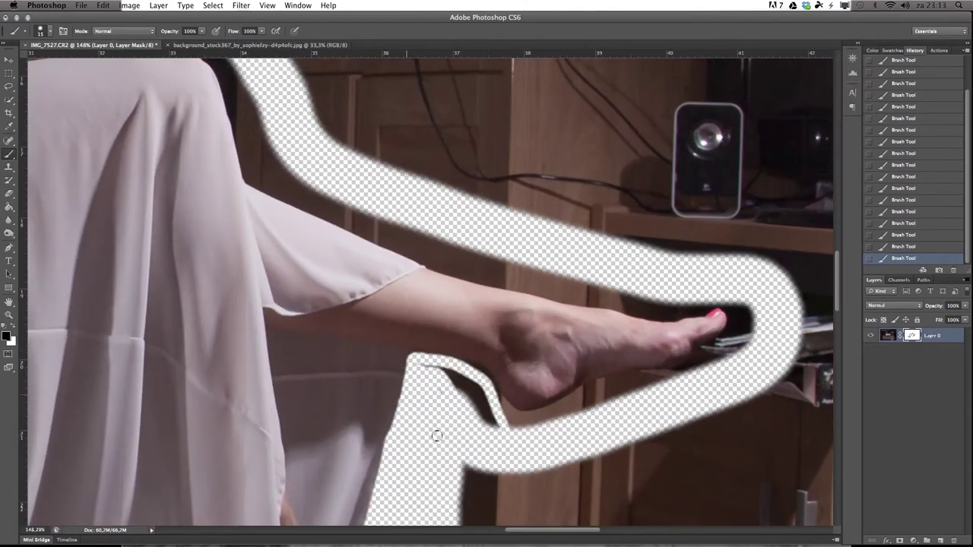
{"action": "left_click_drag", "start_coordinate": [453, 361], "coordinate": [495, 398]}
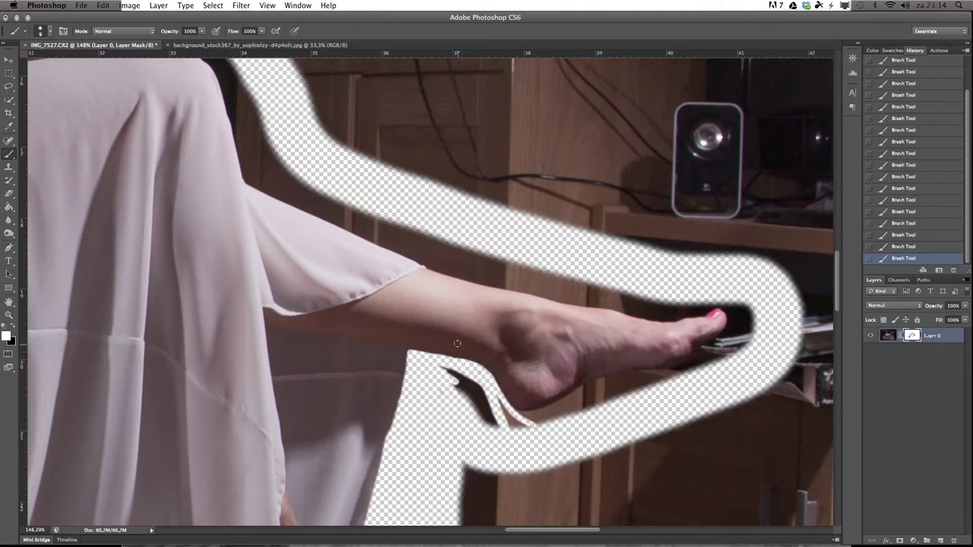
{"action": "mouse_move", "coordinate": [727, 306]}
{"action": "left_mouse_down"}
{"action": "mouse_move", "coordinate": [695, 354]}
{"action": "mouse_move", "coordinate": [509, 420]}
{"action": "left_mouse_up"}
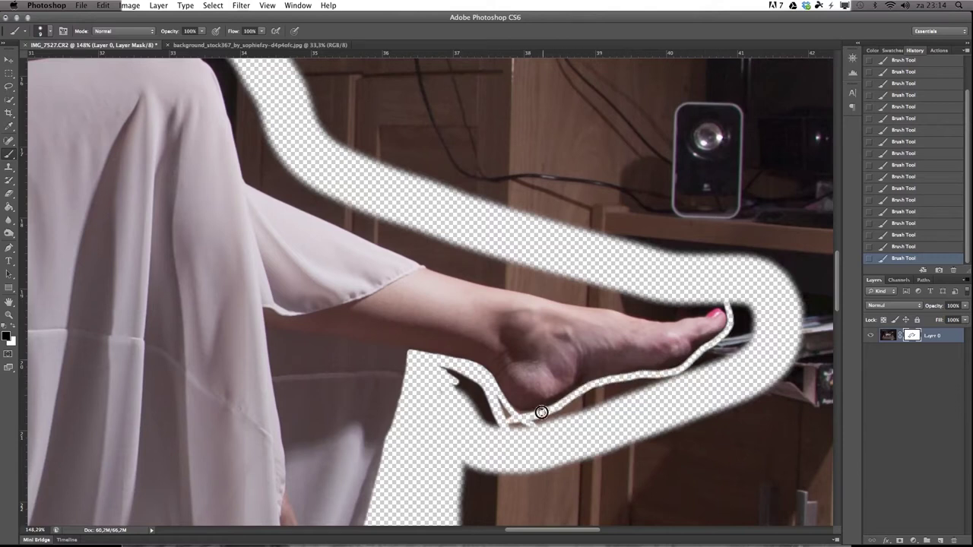
{"action": "mouse_move", "coordinate": [669, 377]}
{"action": "left_mouse_down"}
{"action": "mouse_move", "coordinate": [528, 422]}
{"action": "mouse_move", "coordinate": [646, 388]}
{"action": "left_mouse_up"}
{"action": "left_click_drag", "start_coordinate": [717, 326], "coordinate": [677, 376]}
{"action": "left_click_drag", "start_coordinate": [727, 318], "coordinate": [695, 356]}
Mask out background along the sleeve's upper edge and the knee's upper contour.
{"action": "mouse_move", "coordinate": [239, 152]}
{"action": "left_mouse_down"}
{"action": "mouse_move", "coordinate": [244, 180]}
{"action": "mouse_move", "coordinate": [435, 267]}
{"action": "left_mouse_up"}
{"action": "mouse_move", "coordinate": [299, 205]}
{"action": "left_mouse_down"}
{"action": "mouse_move", "coordinate": [462, 276]}
{"action": "mouse_move", "coordinate": [542, 284]}
{"action": "mouse_move", "coordinate": [583, 304]}
{"action": "mouse_move", "coordinate": [720, 308]}
{"action": "left_mouse_up"}
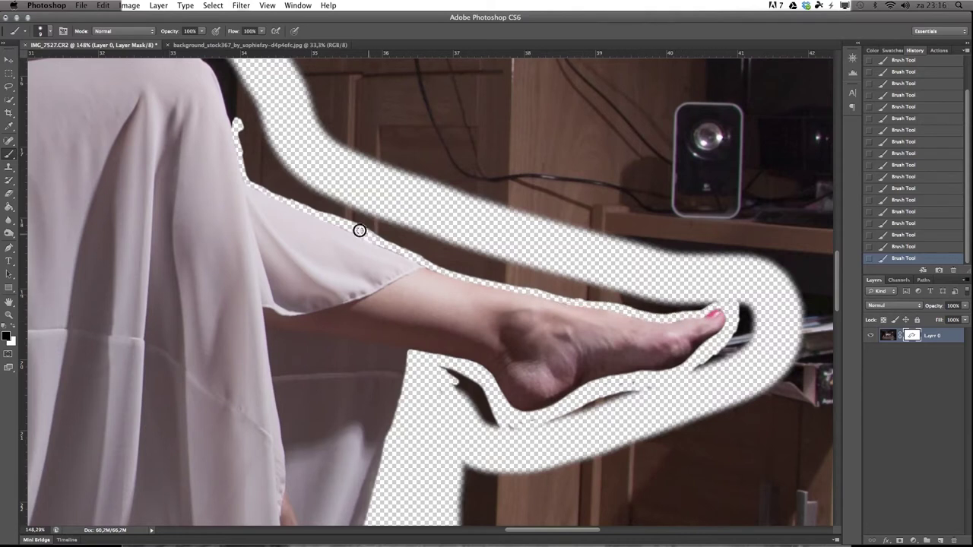
{"action": "mouse_move", "coordinate": [237, 124]}
{"action": "left_mouse_down"}
{"action": "mouse_move", "coordinate": [253, 177]}
{"action": "mouse_move", "coordinate": [462, 272]}
{"action": "left_mouse_up"}
{"action": "left_click_drag", "start_coordinate": [342, 164], "coordinate": [502, 270]}
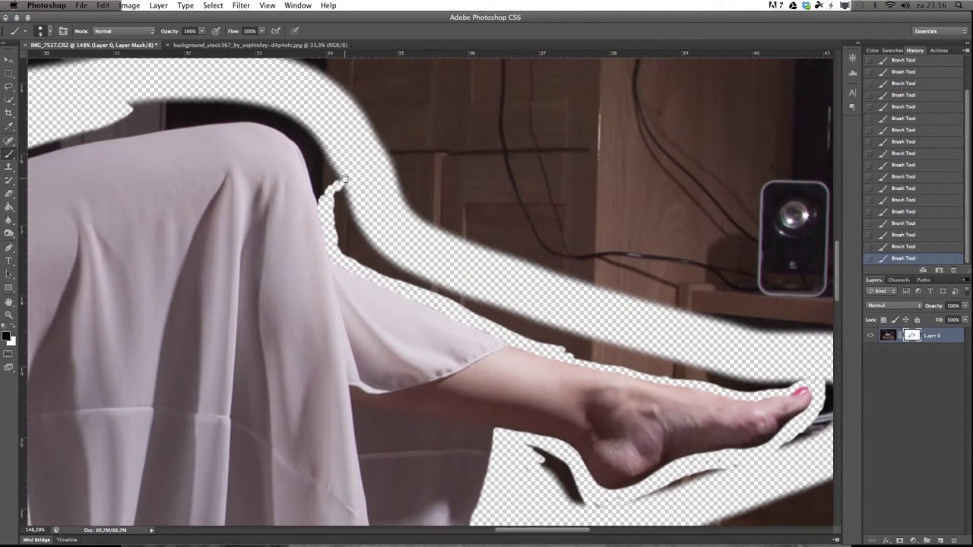
{"action": "mouse_move", "coordinate": [322, 145]}
{"action": "left_mouse_down"}
{"action": "mouse_move", "coordinate": [372, 173]}
{"action": "mouse_move", "coordinate": [392, 228]}
{"action": "left_mouse_up"}
{"action": "left_click_drag", "start_coordinate": [358, 165], "coordinate": [386, 215]}
Mask out the background strip above the dress's upper edge toward the hip.
{"action": "left_click_drag", "start_coordinate": [296, 213], "coordinate": [579, 204]}
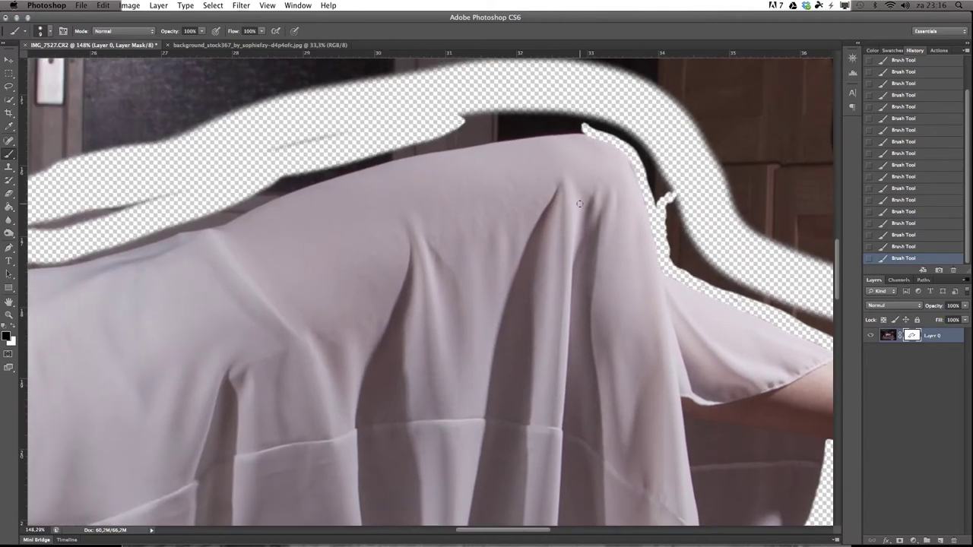
{"action": "mouse_move", "coordinate": [589, 131]}
{"action": "left_mouse_down"}
{"action": "mouse_move", "coordinate": [491, 139]}
{"action": "mouse_move", "coordinate": [313, 178]}
{"action": "mouse_move", "coordinate": [164, 235]}
{"action": "left_mouse_up"}
{"action": "left_click_drag", "start_coordinate": [144, 311], "coordinate": [294, 289]}
{"action": "mouse_move", "coordinate": [170, 239]}
{"action": "left_mouse_down"}
{"action": "mouse_move", "coordinate": [304, 216]}
{"action": "mouse_move", "coordinate": [225, 240]}
{"action": "mouse_move", "coordinate": [141, 247]}
{"action": "left_mouse_up"}
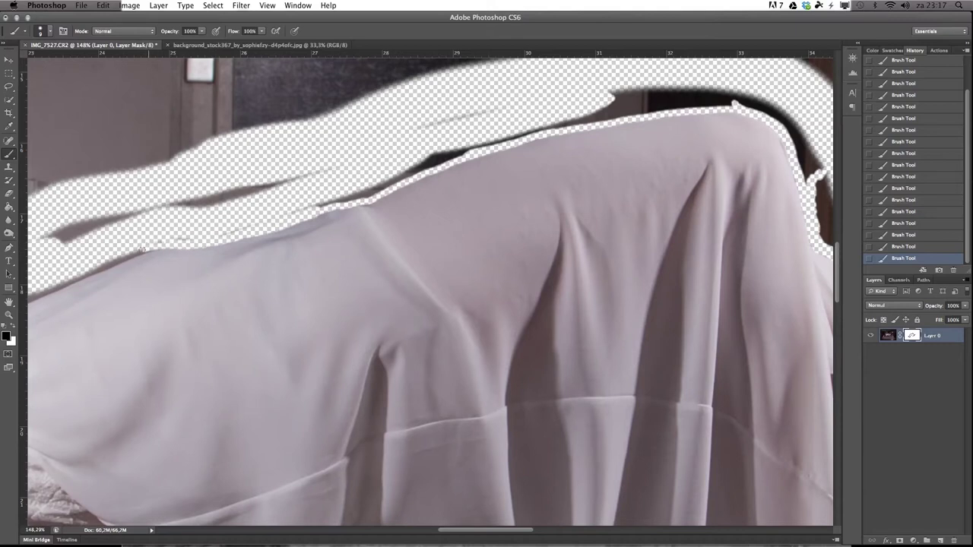
{"action": "left_click_drag", "start_coordinate": [114, 217], "coordinate": [330, 165]}
{"action": "left_click_drag", "start_coordinate": [367, 200], "coordinate": [230, 254]}
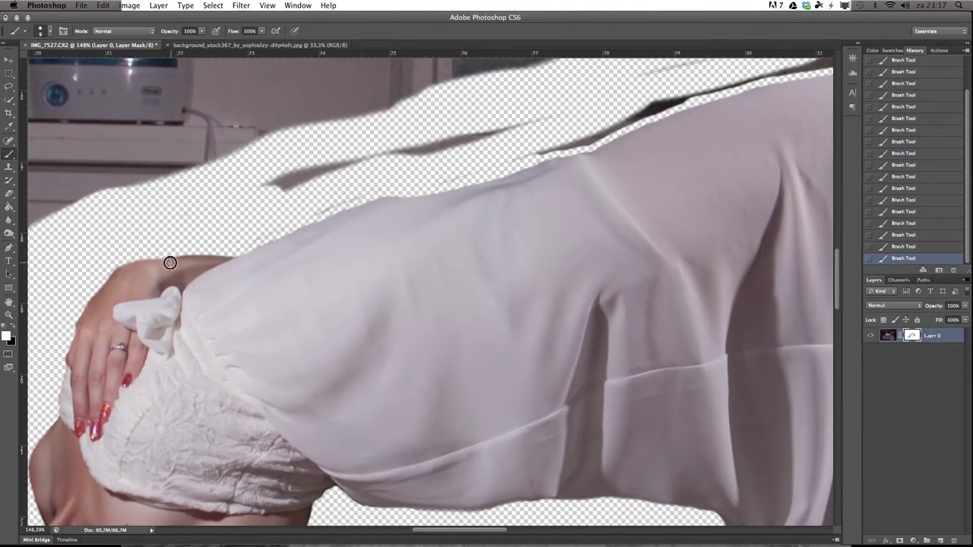
Lasso the top-left room background and delete it from the mask.
{"action": "scroll", "coordinate": [210, 337], "scroll_direction": "down", "scroll_amount": 5}
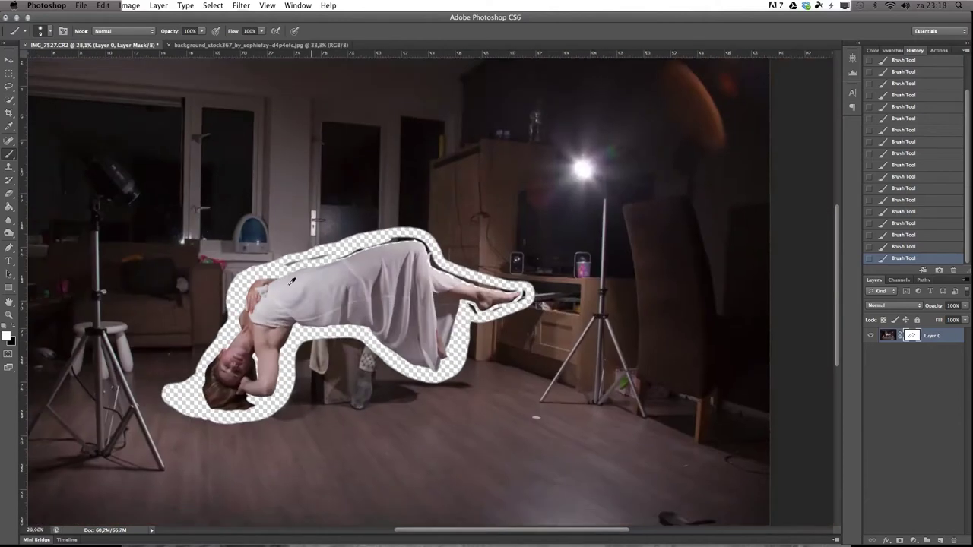
{"action": "scroll", "coordinate": [471, 226], "scroll_direction": "up", "scroll_amount": 3}
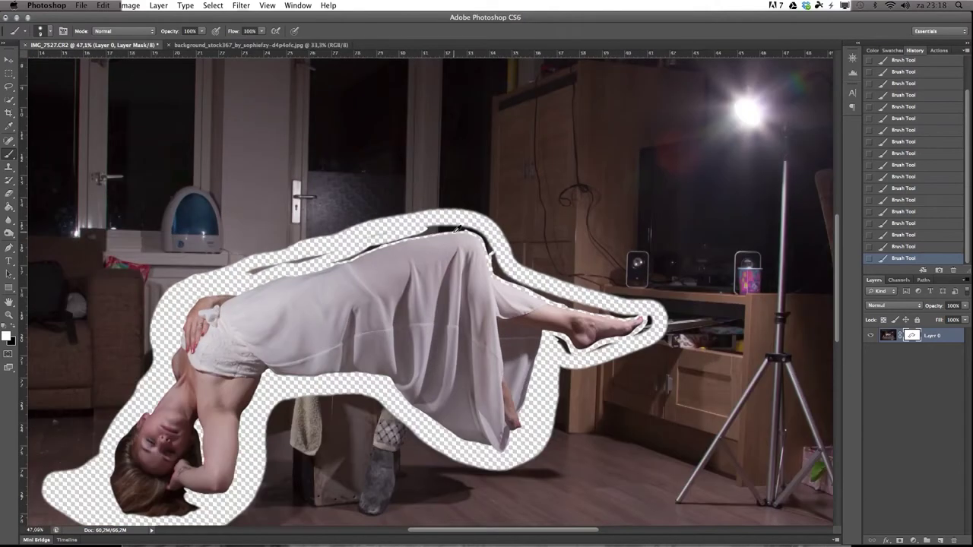
{"action": "key", "text": "l"}
{"action": "mouse_move", "coordinate": [144, 298]}
{"action": "left_mouse_down"}
{"action": "mouse_move", "coordinate": [409, 235]}
{"action": "mouse_move", "coordinate": [706, 190]}
{"action": "left_mouse_up"}
{"action": "scroll", "coordinate": [471, 250], "scroll_direction": "down", "scroll_amount": 3}
{"action": "mouse_move", "coordinate": [120, 87]}
{"action": "left_mouse_down"}
{"action": "mouse_move", "coordinate": [526, 323]}
{"action": "mouse_move", "coordinate": [684, 510]}
{"action": "mouse_move", "coordinate": [688, 73]}
{"action": "left_mouse_up"}
{"action": "key", "text": "Delete"}
{"action": "left_click", "coordinate": [908, 336], "text": "shift"}
{"action": "key", "text": "ctrl+d"}
Lasso the remaining left background around head, dress and foot and delete it.
{"action": "left_click_drag", "start_coordinate": [359, 365], "coordinate": [473, 441]}
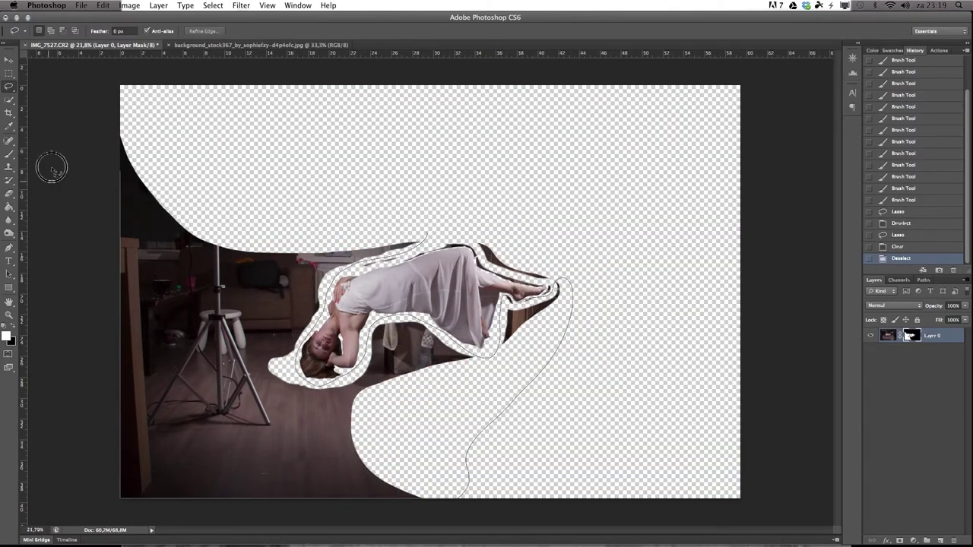
{"action": "left_click_drag", "start_coordinate": [474, 441], "coordinate": [411, 221]}
{"action": "key", "text": "Delete"}
{"action": "key", "text": "ctrl+d"}
Brush out leftover dark streaks beside the dress and toe tip, then add a new empty layer.
{"action": "key", "text": "z"}
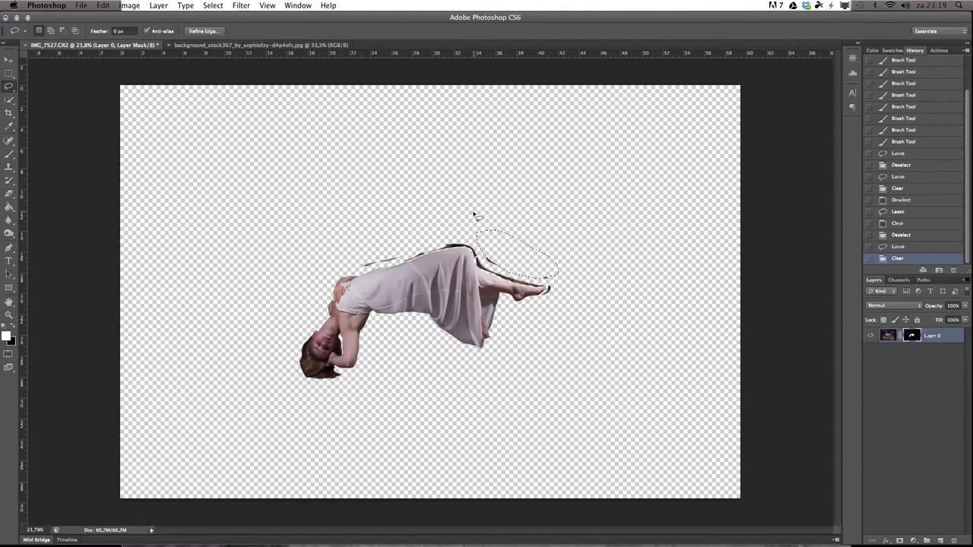
{"action": "left_click_drag", "start_coordinate": [474, 217], "coordinate": [525, 216]}
{"action": "key", "text": "b"}
{"action": "left_click_drag", "start_coordinate": [277, 298], "coordinate": [347, 285]}
{"action": "mouse_move", "coordinate": [494, 303]}
{"action": "left_mouse_down"}
{"action": "mouse_move", "coordinate": [527, 300]}
{"action": "mouse_move", "coordinate": [520, 315]}
{"action": "left_mouse_up"}
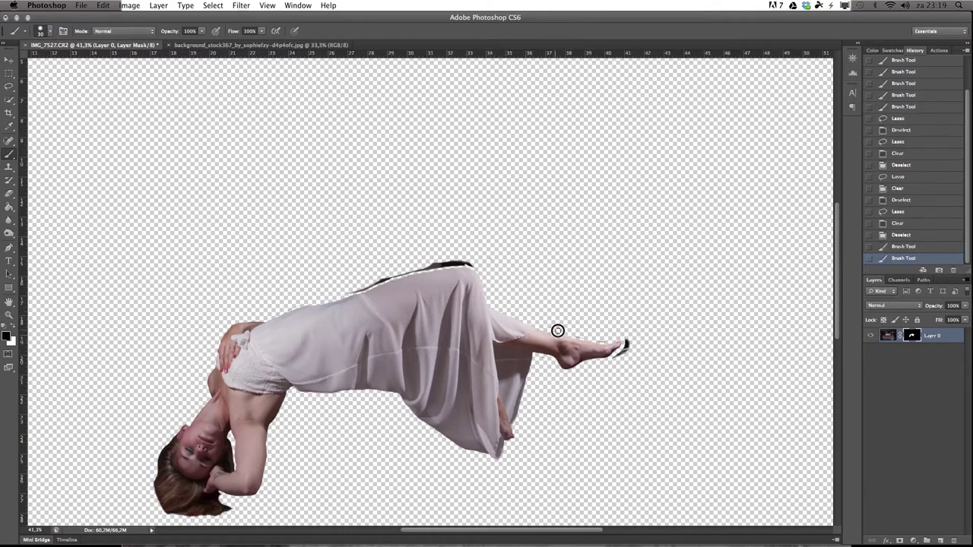
{"action": "left_click_drag", "start_coordinate": [626, 343], "coordinate": [614, 358]}
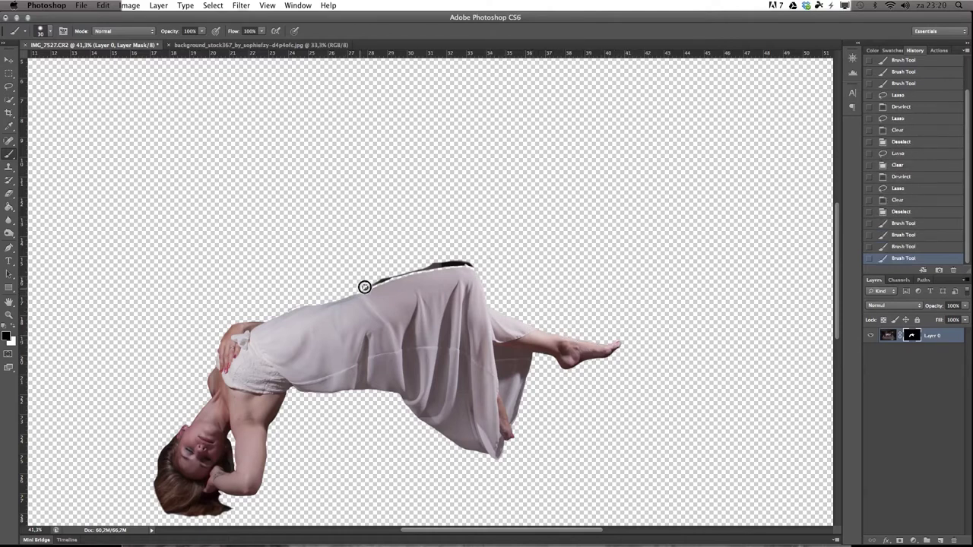
{"action": "left_click_drag", "start_coordinate": [363, 289], "coordinate": [275, 313]}
{"action": "key", "text": "super+minus"}
{"action": "key", "text": "super+minus"}
{"action": "left_click", "coordinate": [940, 541]}
Move Layer 1 beneath the woman's layer and fill it white with the Paint Bucket.
{"action": "left_click_drag", "start_coordinate": [916, 336], "coordinate": [916, 357]}
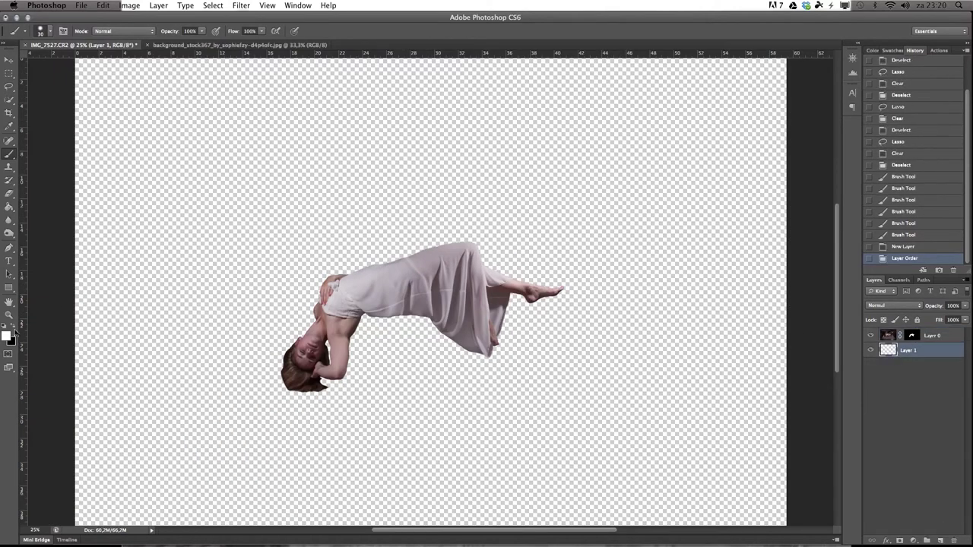
{"action": "key", "text": "g"}
{"action": "left_click", "coordinate": [334, 395]}
Brush out stray fringe pixels below the dress and near the arm's lower left on the mask.
{"action": "key", "text": "b"}
{"action": "key", "text": "alt+bracketright"}
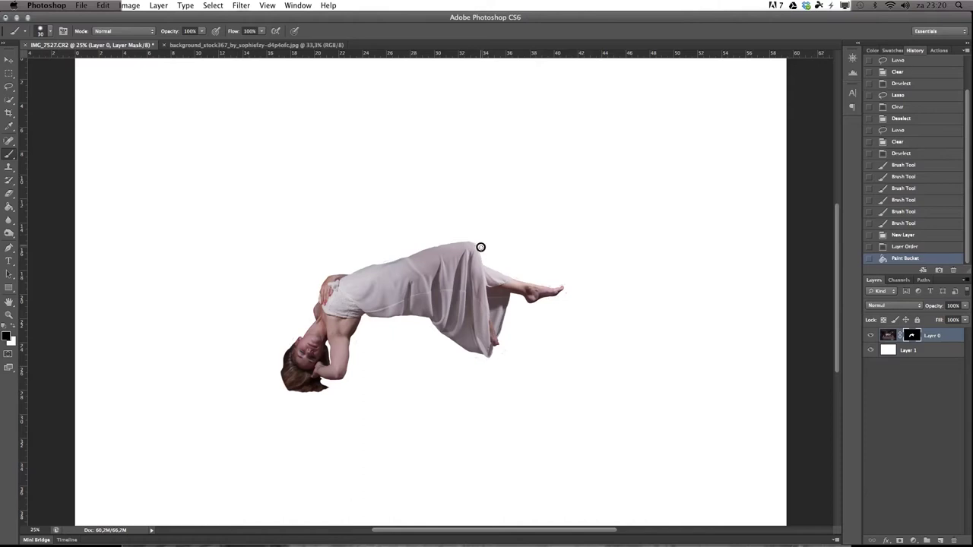
{"action": "left_click", "coordinate": [481, 247]}
{"action": "scroll", "coordinate": [507, 228], "scroll_direction": "up", "scroll_amount": 3}
{"action": "scroll", "coordinate": [453, 220], "scroll_direction": "up", "scroll_amount": 3}
{"action": "left_click", "coordinate": [475, 412]}
{"action": "left_click", "coordinate": [405, 424]}
{"action": "left_click", "coordinate": [117, 369]}
{"action": "left_click", "coordinate": [38, 489]}
{"action": "left_click", "coordinate": [136, 433]}
Clean fringe along the dress's top edge and specks along the leg and toes.
{"action": "left_click", "coordinate": [138, 168]}
{"action": "left_click", "coordinate": [196, 170]}
{"action": "left_click", "coordinate": [268, 111]}
{"action": "left_click", "coordinate": [426, 127]}
{"action": "left_click", "coordinate": [516, 220]}
{"action": "left_click", "coordinate": [597, 239]}
{"action": "left_click", "coordinate": [633, 241]}
{"action": "scroll", "coordinate": [453, 193], "scroll_direction": "left", "scroll_amount": 10}
{"action": "scroll", "coordinate": [543, 287], "scroll_direction": "left", "scroll_amount": 2}
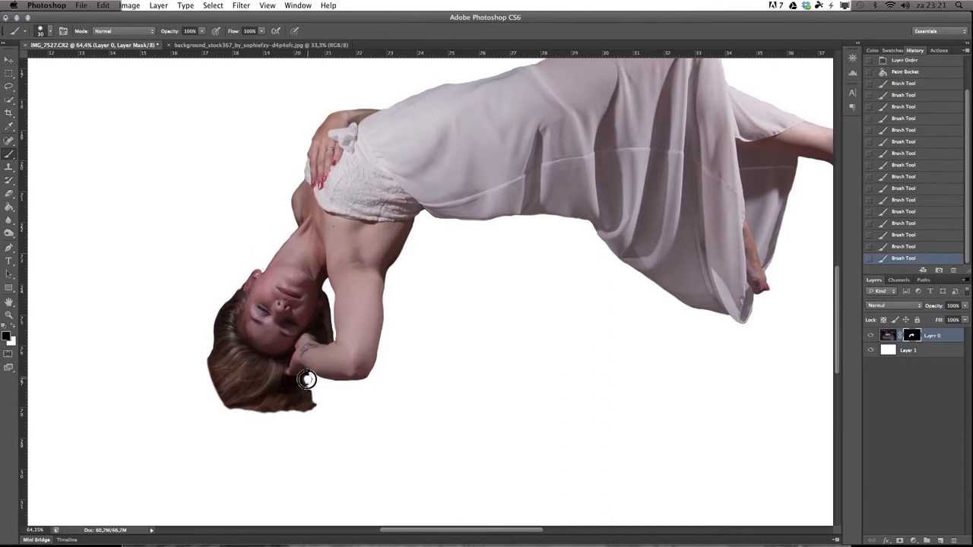
{"action": "key", "text": "ctrl+0"}
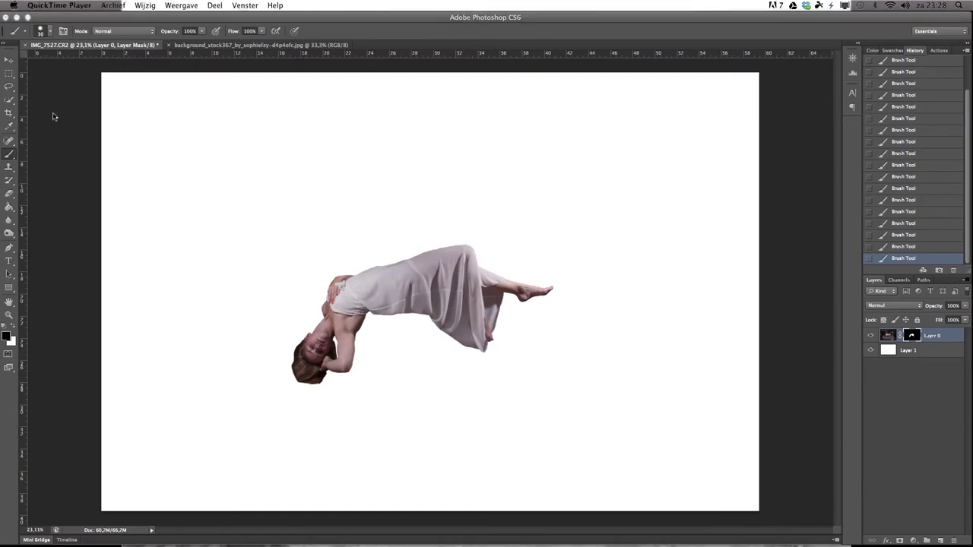
Apply the layer mask, hide the white layer, and copy a rectangle around the woman.
{"action": "left_click", "coordinate": [9, 73]}
{"action": "right_click", "coordinate": [915, 335]}
{"action": "left_click", "coordinate": [886, 370]}
{"action": "left_click", "coordinate": [870, 350]}
{"action": "left_click_drag", "start_coordinate": [245, 220], "coordinate": [613, 400]}
{"action": "key", "text": "ctrl+c"}
Paste the woman into background_stock and convert her layer to a Smart Object.
{"action": "key", "text": "ctrl+Tab"}
{"action": "key", "text": "ctrl+v"}
{"action": "right_click", "coordinate": [933, 337]}
{"action": "left_click", "coordinate": [868, 281]}
Scale the woman down, position her in the sky above the wall, and tilt her slightly.
{"action": "key", "text": "ctrl+t"}
{"action": "mouse_move", "coordinate": [695, 398]}
{"action": "left_mouse_down"}
{"action": "mouse_move", "coordinate": [487, 307]}
{"action": "mouse_move", "coordinate": [443, 260]}
{"action": "left_mouse_up"}
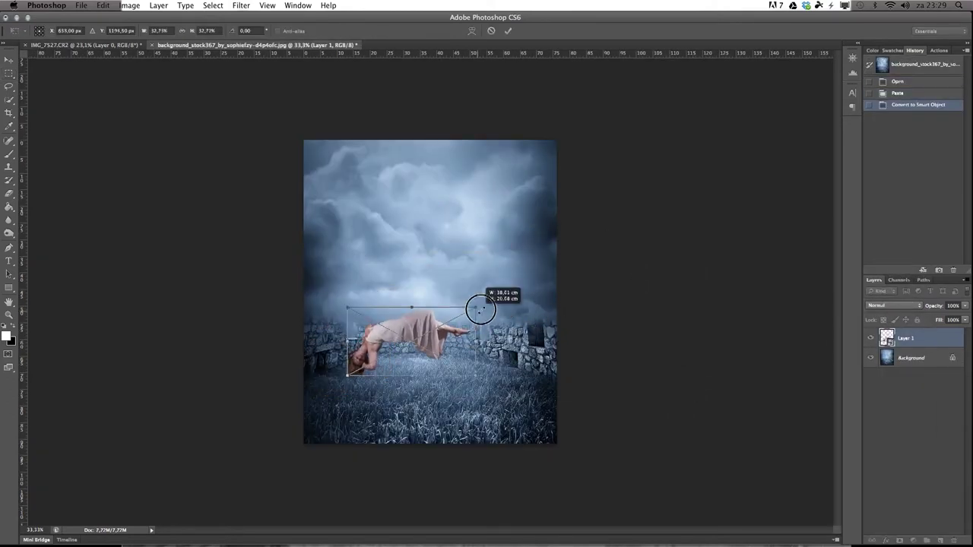
{"action": "mouse_move", "coordinate": [385, 213]}
{"action": "left_mouse_down"}
{"action": "mouse_move", "coordinate": [445, 329]}
{"action": "mouse_move", "coordinate": [442, 348]}
{"action": "mouse_move", "coordinate": [456, 315]}
{"action": "left_mouse_up"}
{"action": "key", "text": "ctrl+plus"}
{"action": "key", "text": "Return"}
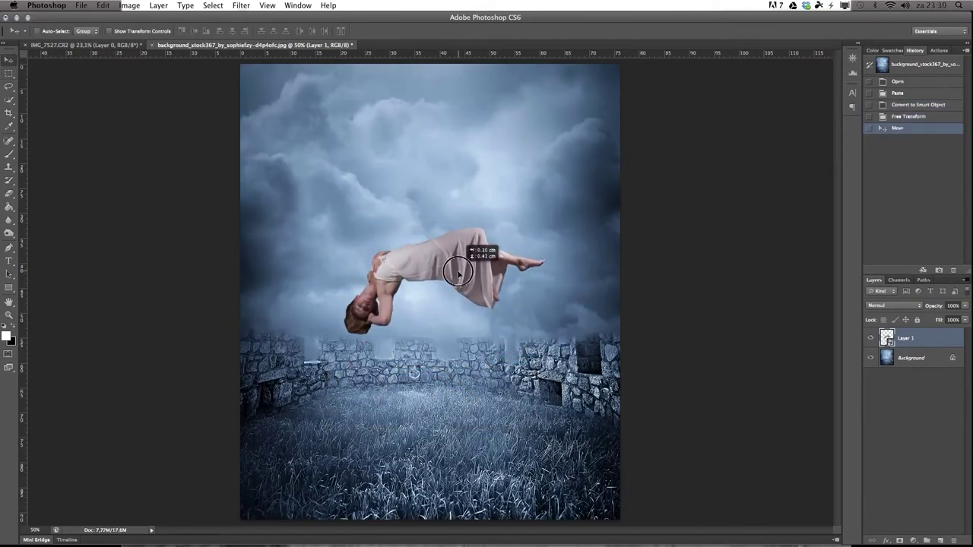
{"action": "mouse_move", "coordinate": [456, 316]}
{"action": "left_mouse_down"}
{"action": "mouse_move", "coordinate": [467, 333]}
{"action": "mouse_move", "coordinate": [429, 264]}
{"action": "mouse_move", "coordinate": [424, 225]}
{"action": "left_mouse_up"}
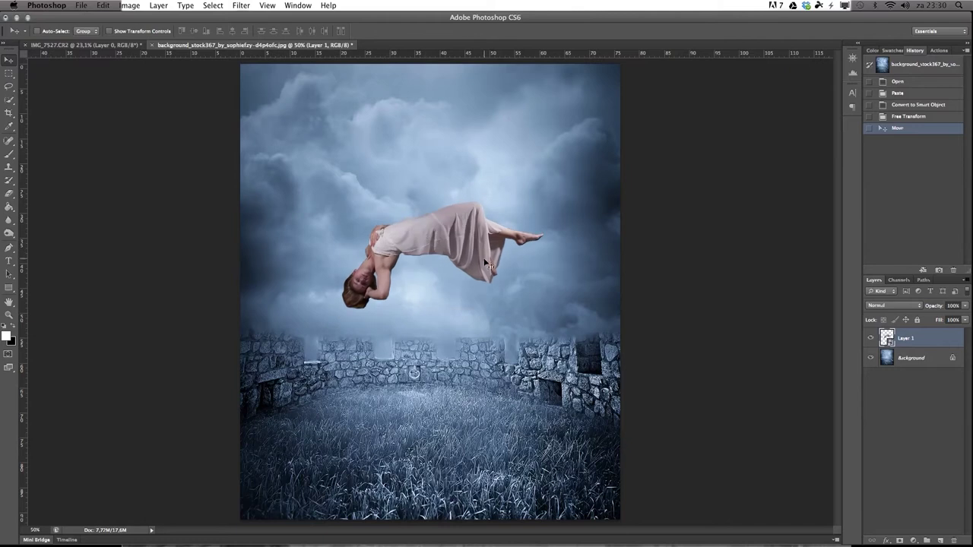
{"action": "key", "text": "ctrl+t"}
{"action": "left_click_drag", "start_coordinate": [566, 228], "coordinate": [580, 213]}
{"action": "key", "text": "Return"}
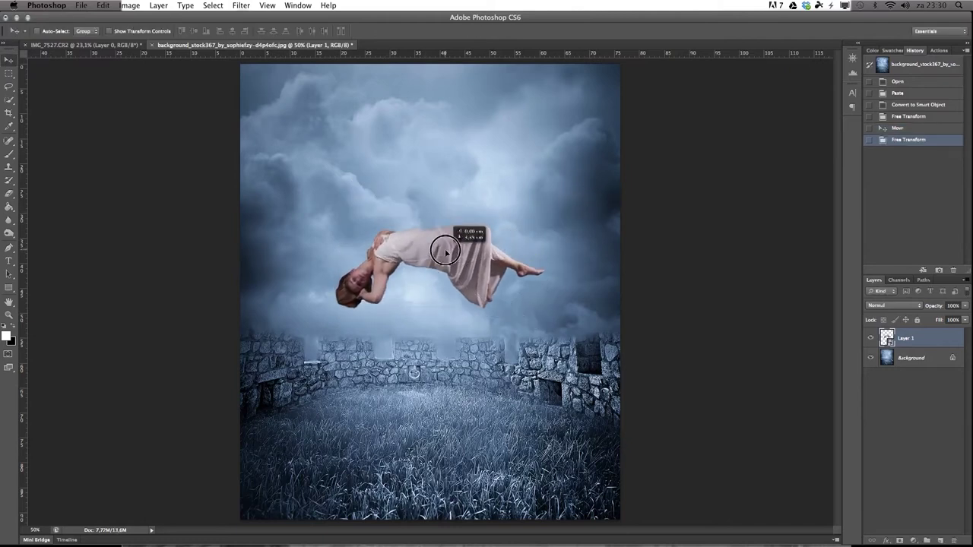
{"action": "left_click_drag", "start_coordinate": [456, 228], "coordinate": [468, 240]}
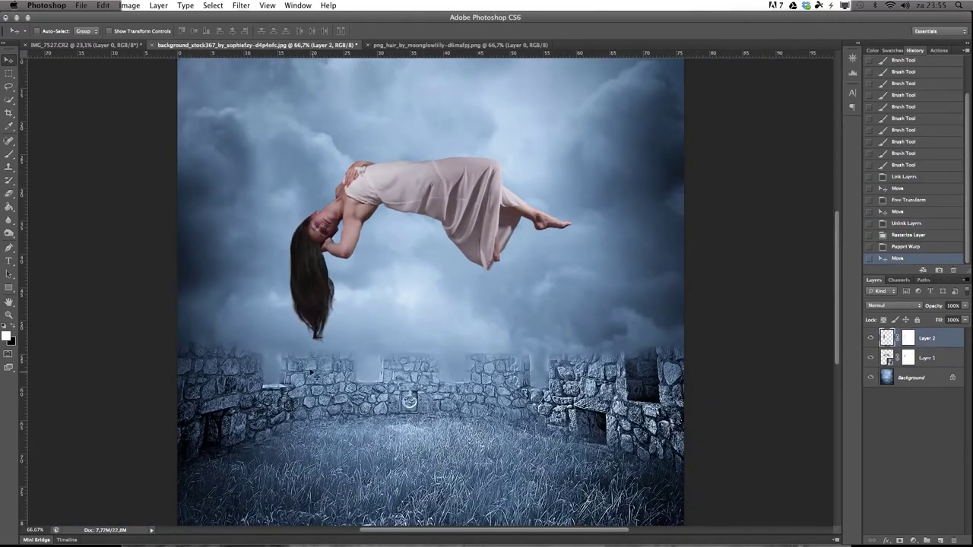
Paint black on Layer 2's mask to fade out the hair tips.
{"action": "key", "text": "b"}
{"action": "left_click", "coordinate": [906, 339]}
{"action": "key", "text": "x"}
{"action": "left_click_drag", "start_coordinate": [307, 317], "coordinate": [316, 341]}
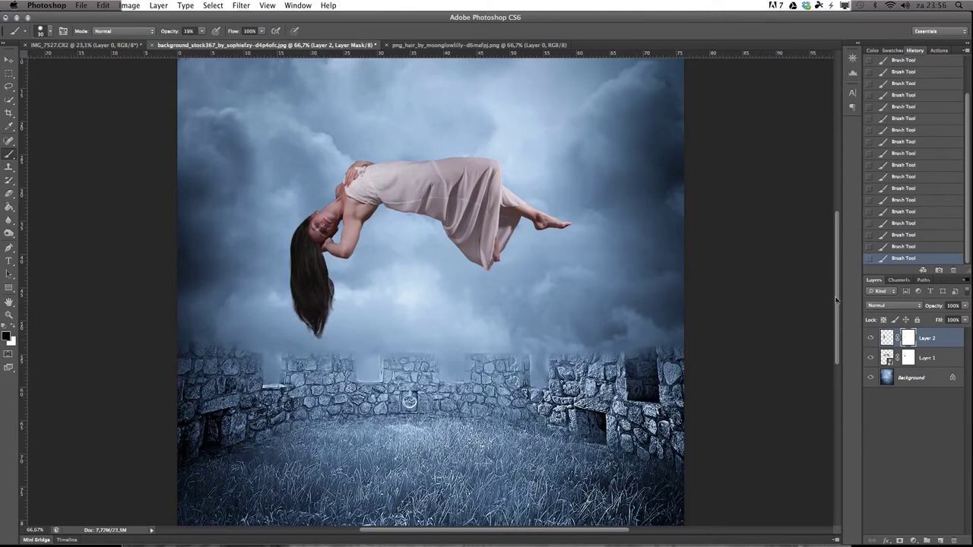
{"action": "scroll", "coordinate": [836, 300], "scroll_direction": "down", "scroll_amount": 1}
Select the hair and woman layers together and link them.
{"action": "right_click", "coordinate": [958, 346]}
{"action": "key", "text": "Escape"}
{"action": "left_click", "coordinate": [958, 346]}
{"action": "right_click", "coordinate": [957, 345]}
{"action": "left_click", "coordinate": [912, 338]}
Move the linked woman and hair slightly lower above the wall.
{"action": "key", "text": "v"}
{"action": "left_click_drag", "start_coordinate": [433, 198], "coordinate": [451, 268]}
{"action": "key", "text": "ctrl+minus"}
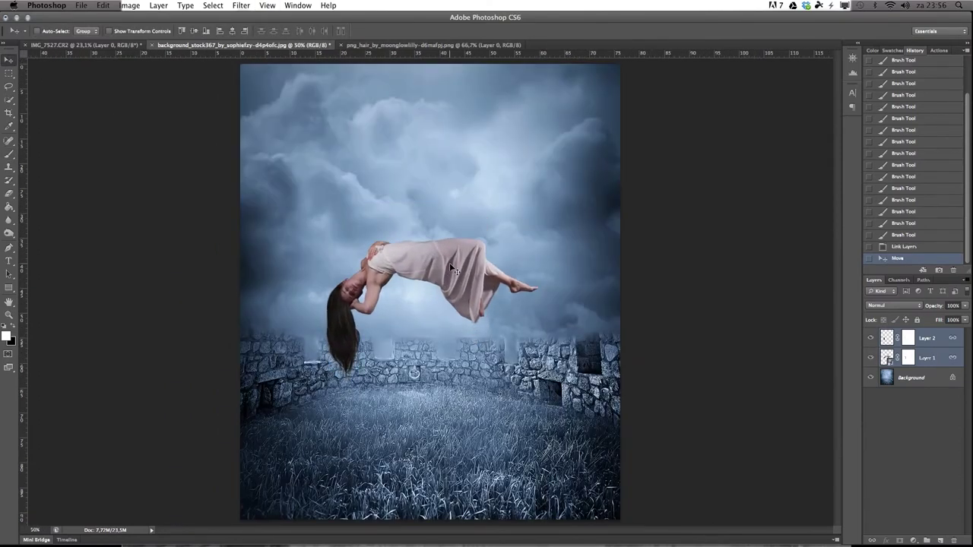
{"action": "key", "text": "ctrl+shift+alt+n"}
Set new Layer 3 to Overlay blending and fill it with neutral grey.
{"action": "key", "text": "shift+alt+o"}
{"action": "left_click", "coordinate": [130, 6]}
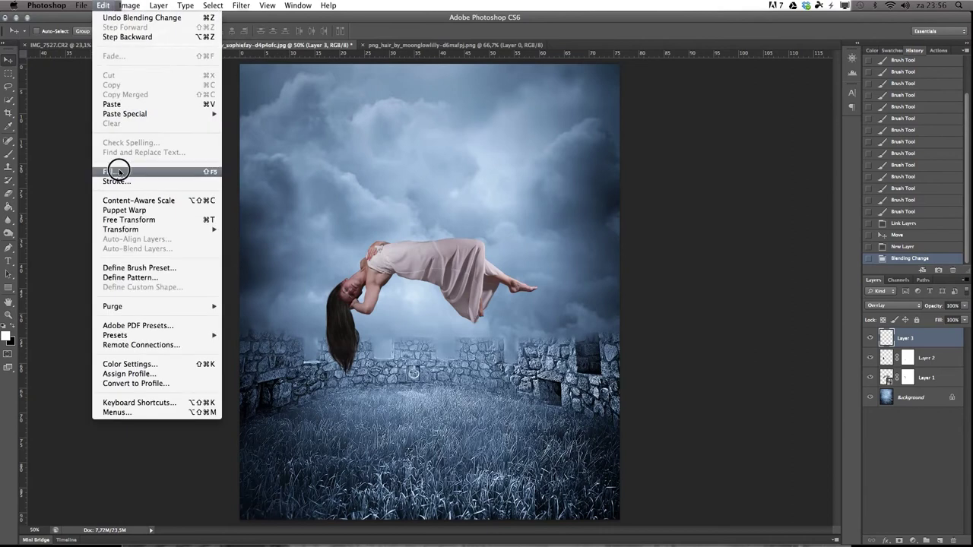
{"action": "left_click", "coordinate": [119, 171]}
{"action": "key", "text": "Return"}
Burn darker shading into the hair around the face at 100% zoom.
{"action": "key", "text": "ctrl+1"}
{"action": "key", "text": "o"}
{"action": "mouse_move", "coordinate": [242, 297]}
{"action": "left_mouse_down"}
{"action": "mouse_move", "coordinate": [251, 285]}
{"action": "mouse_move", "coordinate": [270, 323]}
{"action": "mouse_move", "coordinate": [255, 303]}
{"action": "mouse_move", "coordinate": [254, 338]}
{"action": "left_mouse_up"}
{"action": "key", "text": "bracketleft"}
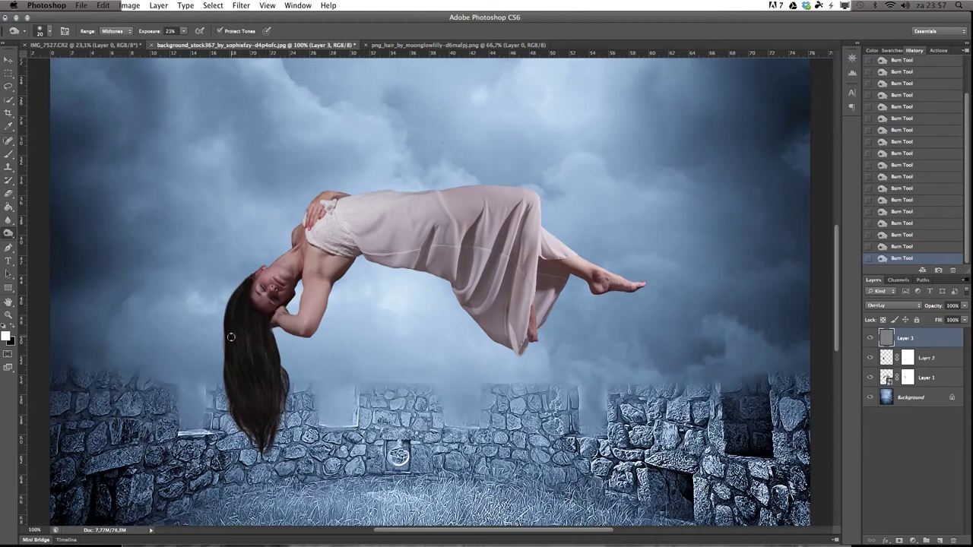
Touch up the hair mask near the head with the brush.
{"action": "left_click", "coordinate": [908, 357]}
{"action": "key", "text": "b"}
{"action": "left_click", "coordinate": [232, 289]}
{"action": "left_click_drag", "start_coordinate": [245, 265], "coordinate": [252, 267]}
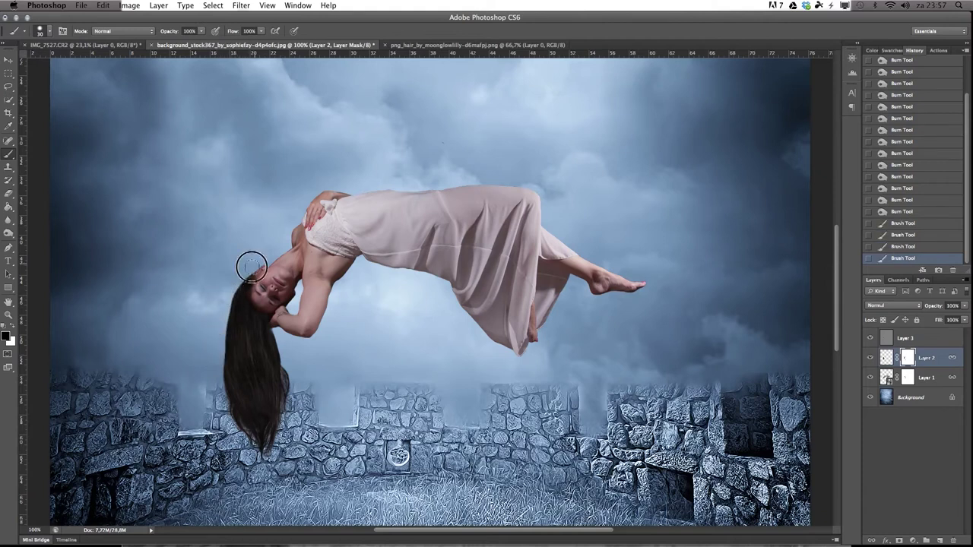
{"action": "left_click", "coordinate": [908, 377]}
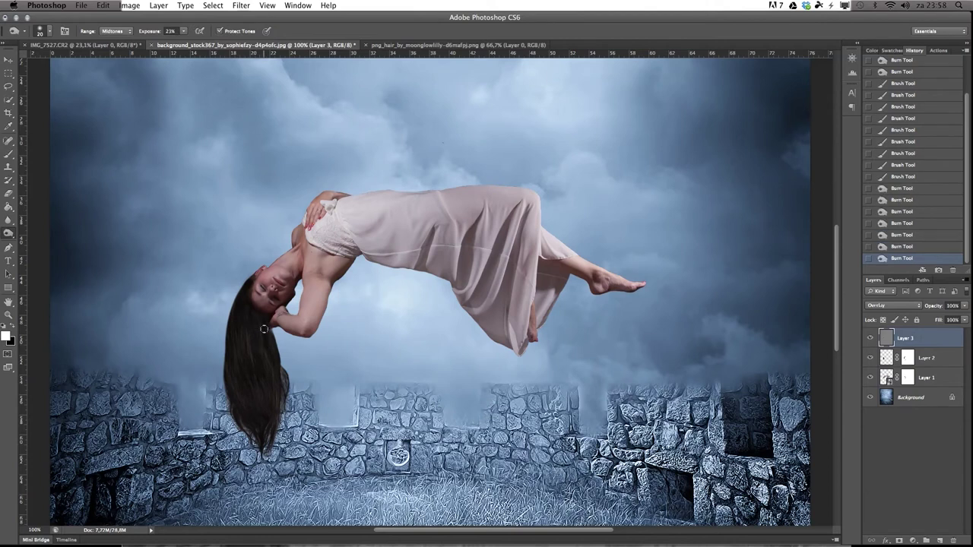
{"action": "key", "text": "ctrl+minus"}
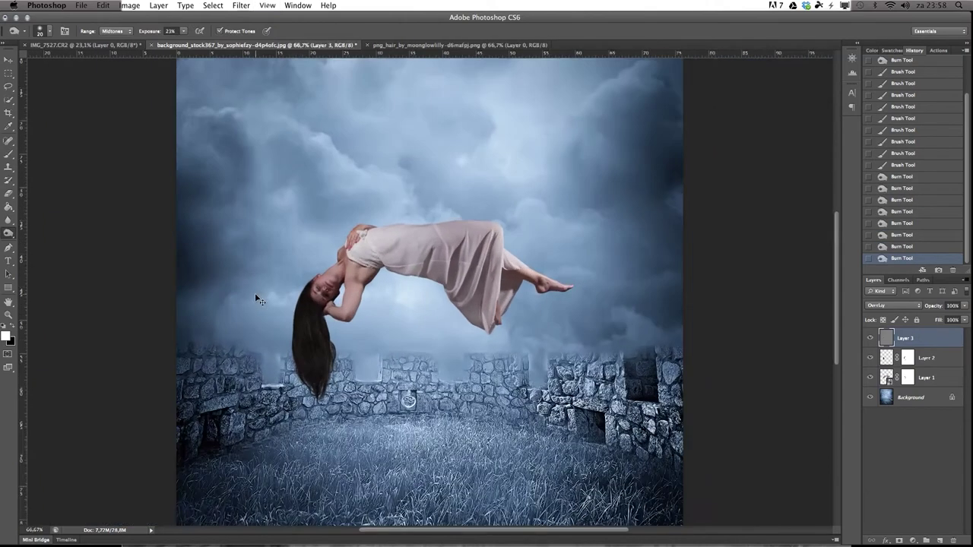
Open the woman's smart object contents, then return to the main composite.
{"action": "double_click", "coordinate": [887, 377]}
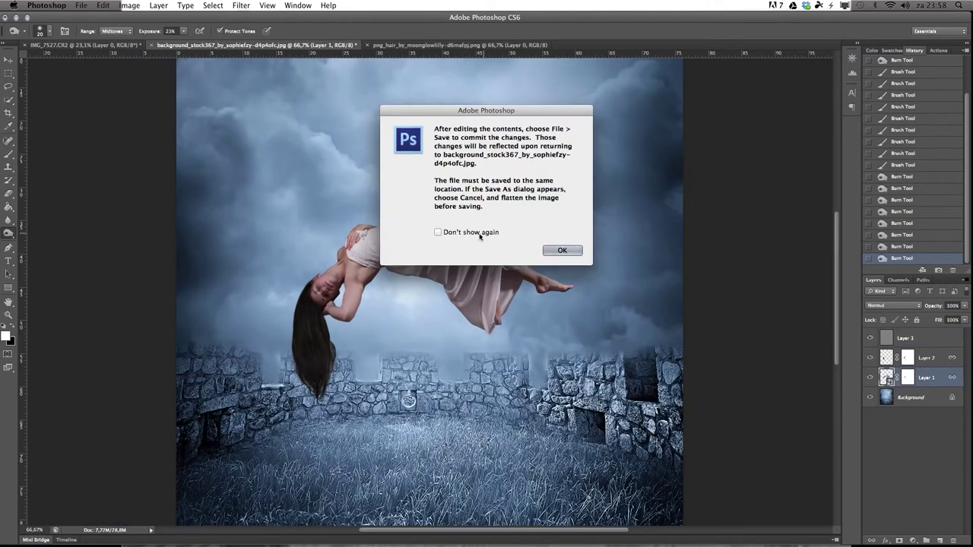
{"action": "key", "text": "Return"}
{"action": "left_click", "coordinate": [288, 45]}
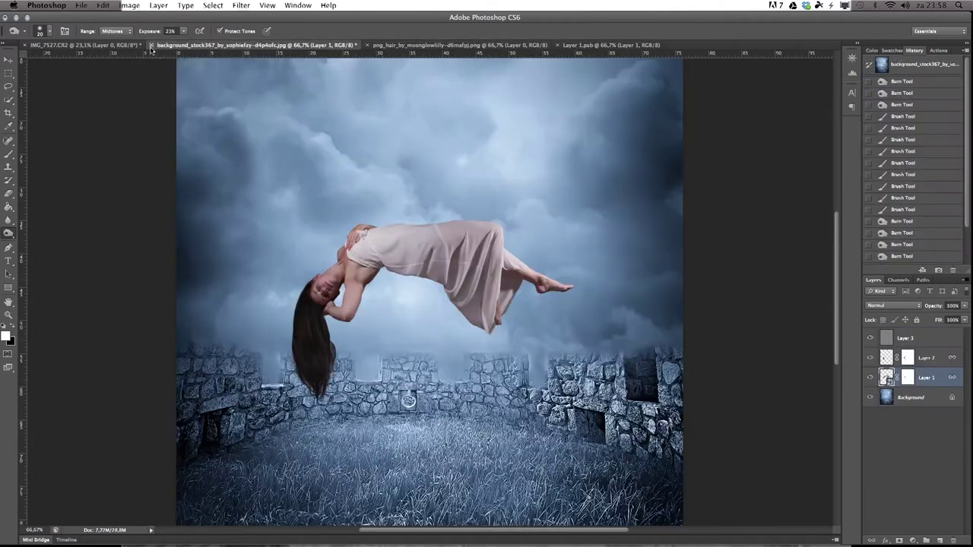
Enable Gradient Overlay on Layer 1 with sky-blue gradient stops sampled from the sky.
{"action": "double_click", "coordinate": [943, 377]}
{"action": "left_click", "coordinate": [665, 247]}
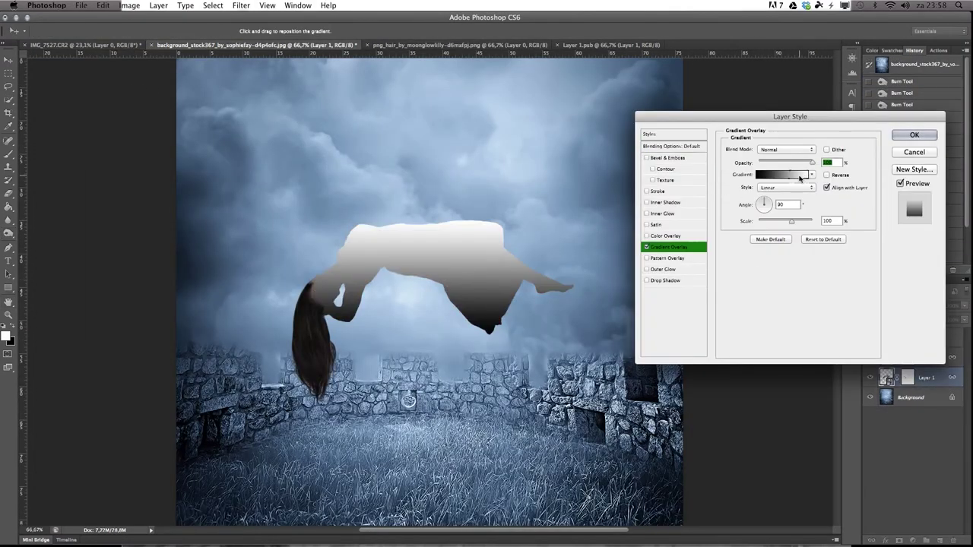
{"action": "left_click", "coordinate": [782, 174]}
{"action": "double_click", "coordinate": [114, 262]}
{"action": "left_click", "coordinate": [475, 196]}
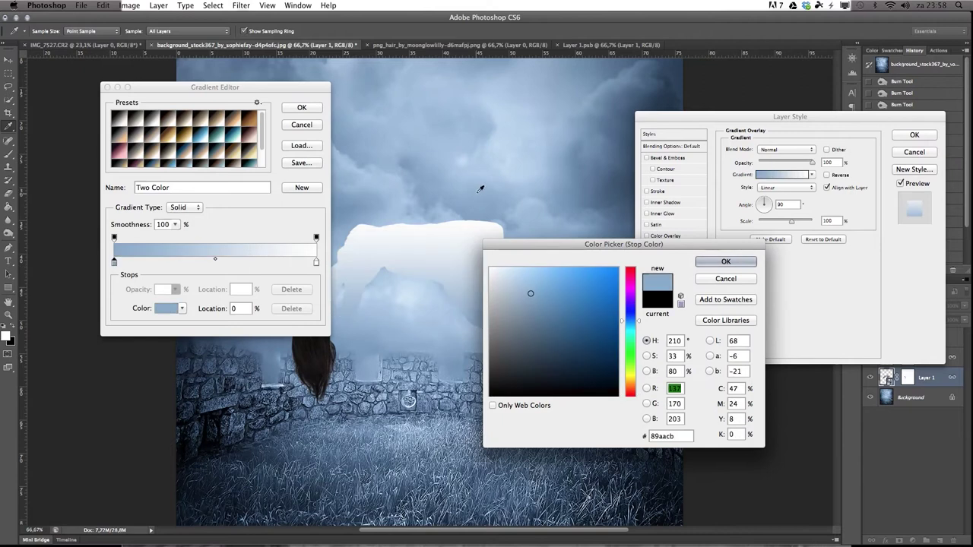
{"action": "key", "text": "Return"}
{"action": "left_click", "coordinate": [317, 262]}
{"action": "left_click", "coordinate": [391, 174]}
{"action": "left_click", "coordinate": [301, 107]}
Set the gradient overlay to Overlay blend mode at 150% scale and apply it.
{"action": "left_click", "coordinate": [786, 149]}
{"action": "left_click", "coordinate": [783, 175]}
{"action": "left_click", "coordinate": [786, 149]}
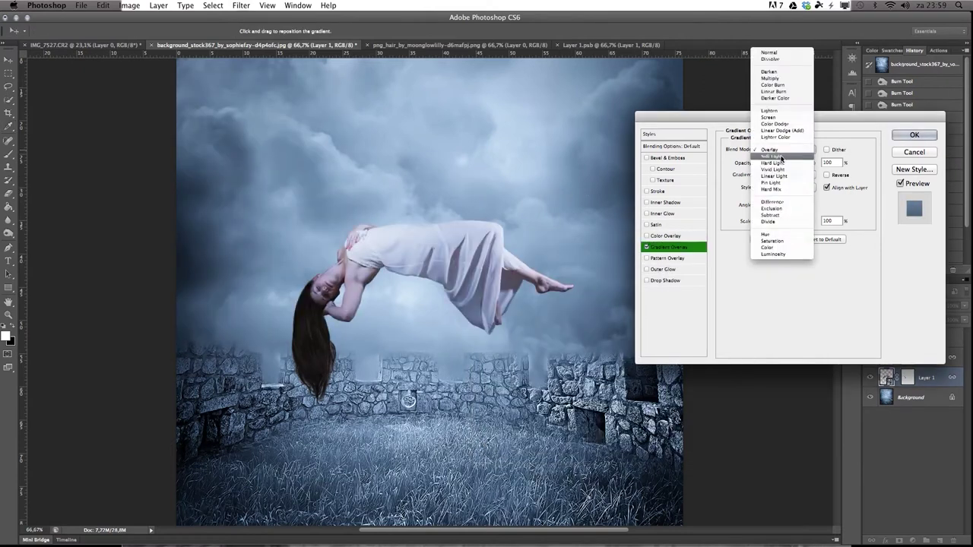
{"action": "left_click", "coordinate": [783, 149]}
{"action": "left_click", "coordinate": [771, 116]}
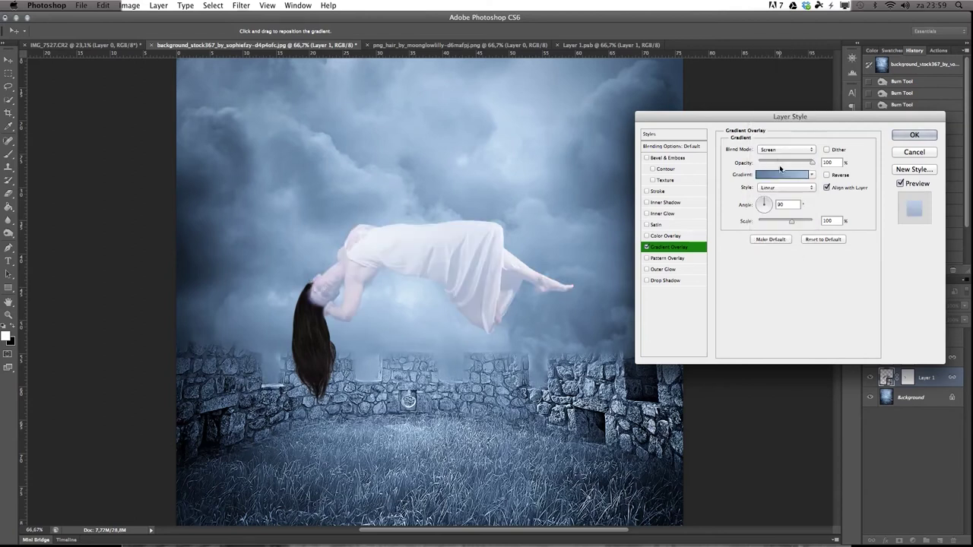
{"action": "left_click", "coordinate": [786, 149]}
{"action": "left_click", "coordinate": [769, 174]}
{"action": "mouse_move", "coordinate": [791, 221]}
{"action": "left_mouse_down"}
{"action": "mouse_move", "coordinate": [775, 220]}
{"action": "mouse_move", "coordinate": [812, 220]}
{"action": "mouse_move", "coordinate": [762, 203]}
{"action": "mouse_move", "coordinate": [765, 211]}
{"action": "left_mouse_up"}
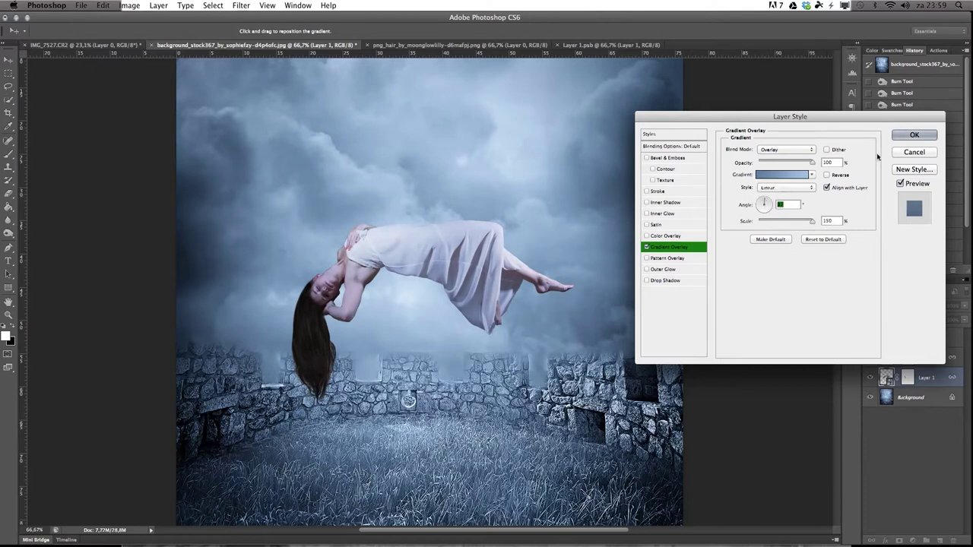
{"action": "left_click", "coordinate": [912, 135]}
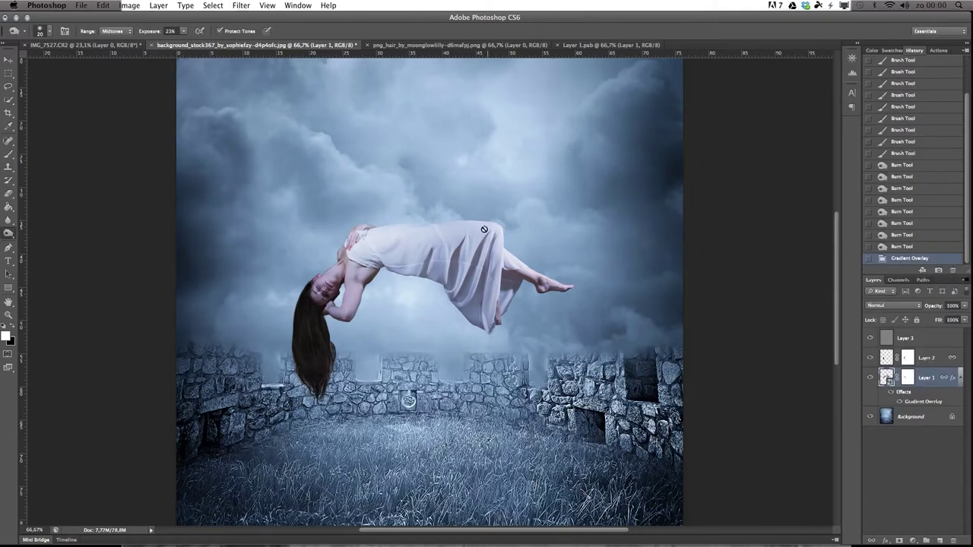
Add a new empty Layer 4 at the top of the layer stack.
{"action": "key", "text": "ctrl+minus"}
{"action": "left_click", "coordinate": [941, 540]}
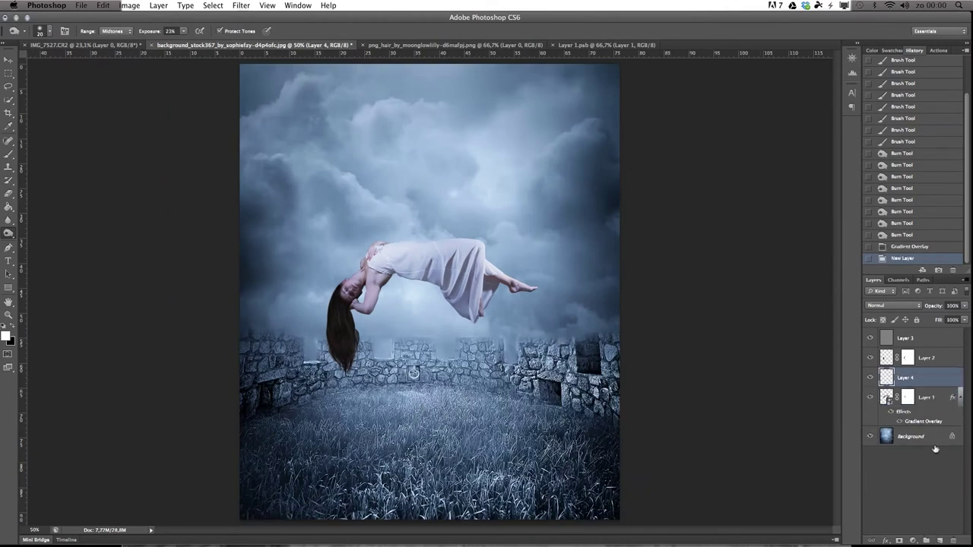
{"action": "key", "text": "ctrl+shift+bracketright"}
{"action": "key", "text": "b"}
{"action": "key", "text": "x"}
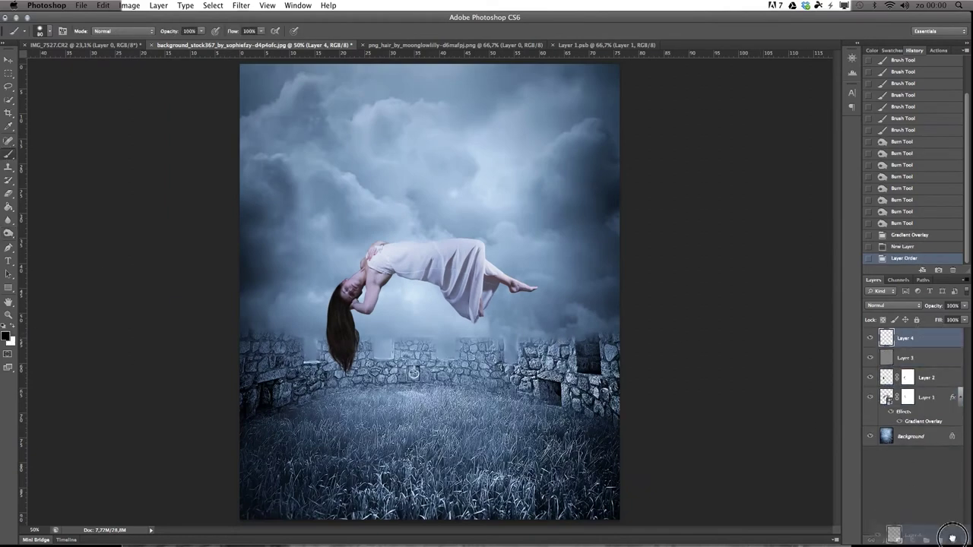
Give Layer 1 a Drop Shadow at 57% opacity, angle 93, size 128, onto the grass.
{"action": "left_click", "coordinate": [935, 398]}
{"action": "double_click", "coordinate": [941, 405]}
{"action": "left_click", "coordinate": [665, 280]}
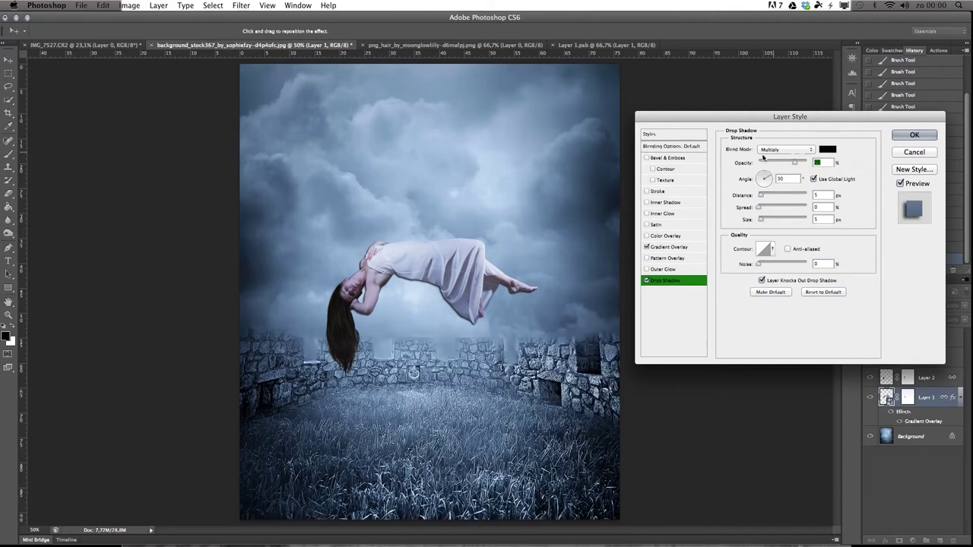
{"action": "left_click_drag", "start_coordinate": [434, 297], "coordinate": [430, 471]}
{"action": "left_click", "coordinate": [797, 164]}
{"action": "left_click_drag", "start_coordinate": [797, 163], "coordinate": [786, 163]}
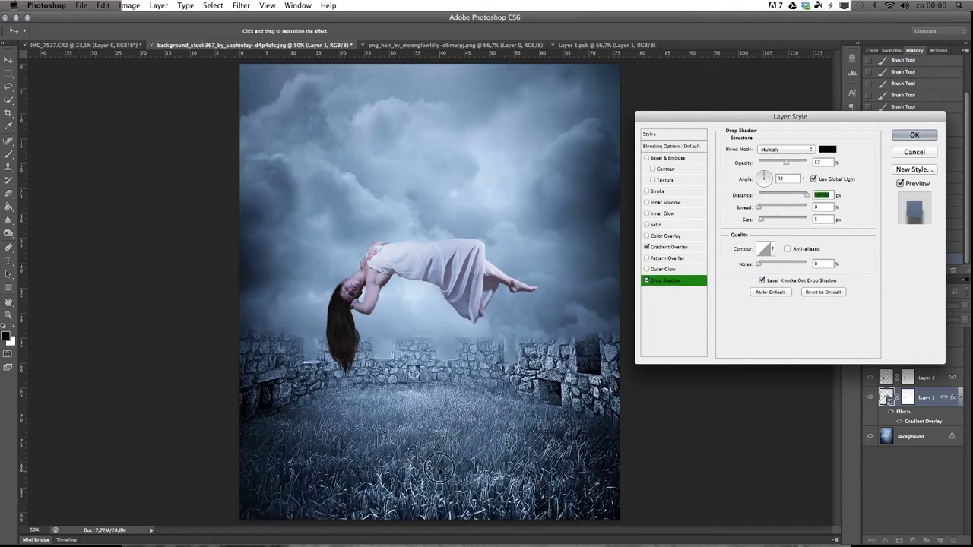
{"action": "left_click_drag", "start_coordinate": [484, 494], "coordinate": [487, 496]}
{"action": "mouse_move", "coordinate": [760, 219]}
{"action": "left_mouse_down"}
{"action": "mouse_move", "coordinate": [777, 220]}
{"action": "mouse_move", "coordinate": [758, 207]}
{"action": "mouse_move", "coordinate": [784, 219]}
{"action": "left_mouse_up"}
{"action": "left_click", "coordinate": [790, 164]}
{"action": "key", "text": "Return"}
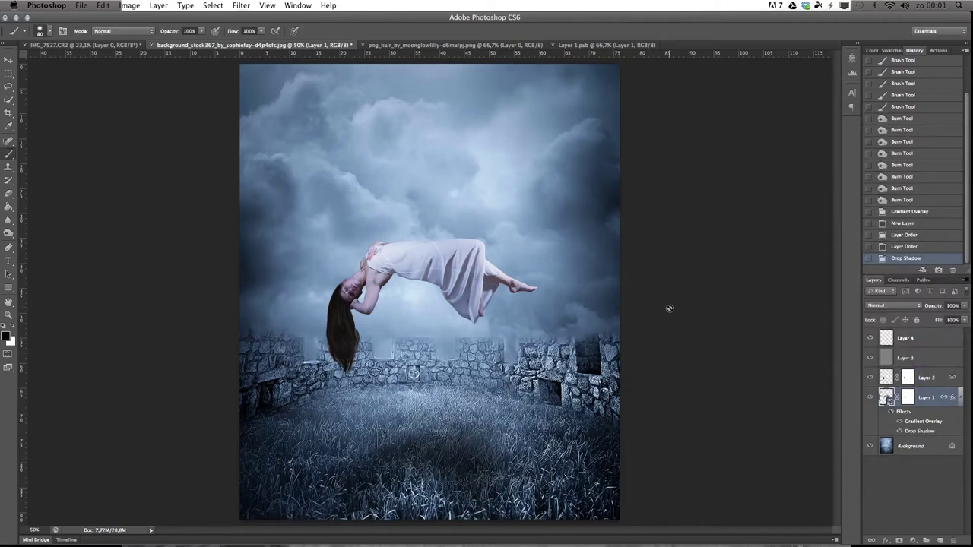
Draw a triangular beam selection from the top down to the bottom edge.
{"action": "left_click", "coordinate": [11, 88]}
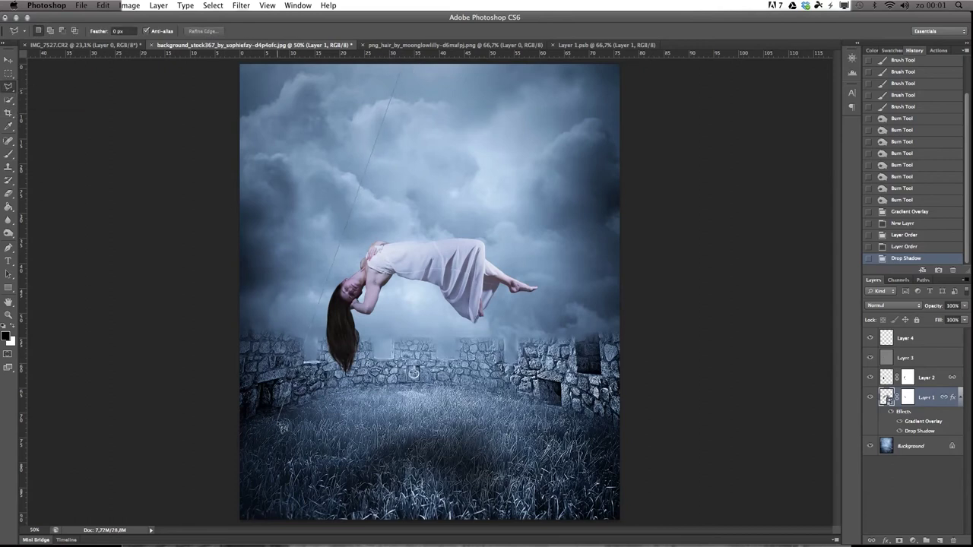
{"action": "left_click", "coordinate": [231, 522]}
{"action": "left_click", "coordinate": [689, 521]}
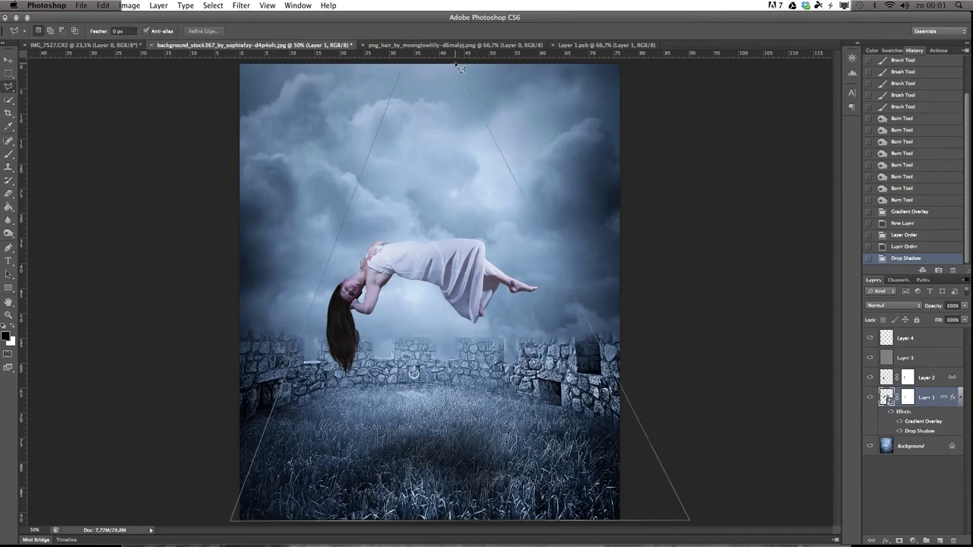
{"action": "left_click", "coordinate": [397, 67]}
Add a Curves adjustment layer that brightens the triangular beam area.
{"action": "left_click", "coordinate": [912, 540]}
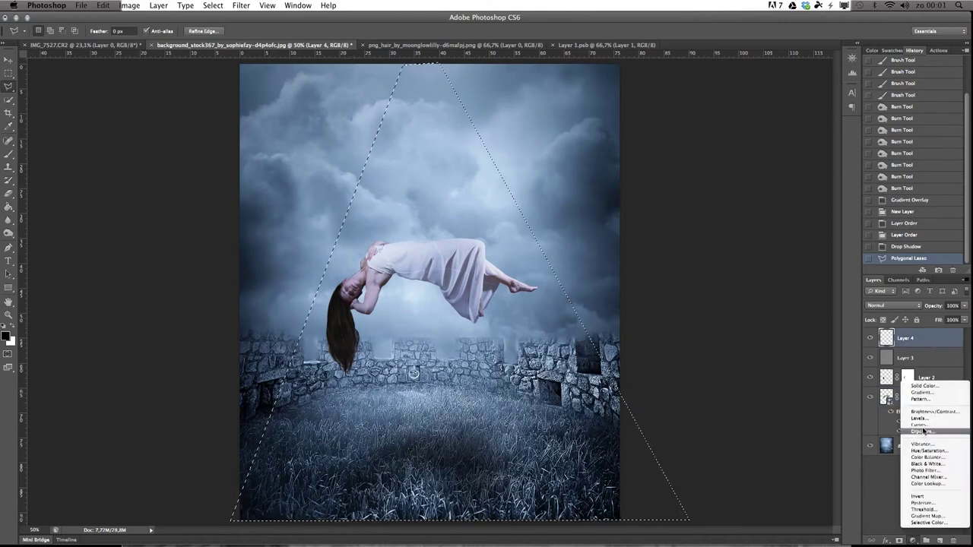
{"action": "left_click", "coordinate": [931, 417]}
{"action": "left_click_drag", "start_coordinate": [724, 245], "coordinate": [718, 241]}
{"action": "left_click_drag", "start_coordinate": [761, 204], "coordinate": [764, 196]}
Soften the beam mask with a Gaussian Blur of about 10 px radius.
{"action": "left_click", "coordinate": [659, 123]}
{"action": "left_click", "coordinate": [241, 5]}
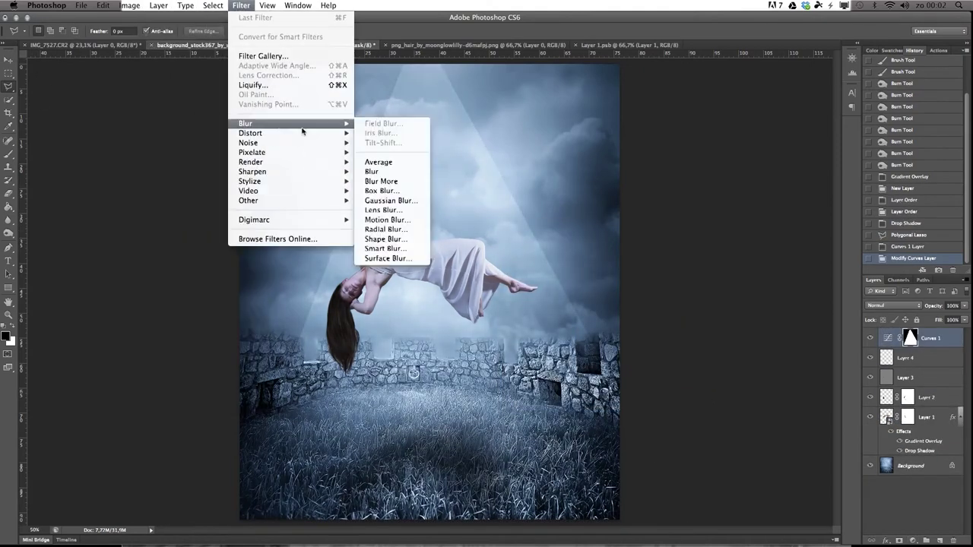
{"action": "left_click", "coordinate": [390, 269]}
{"action": "left_click_drag", "start_coordinate": [128, 468], "coordinate": [109, 469]}
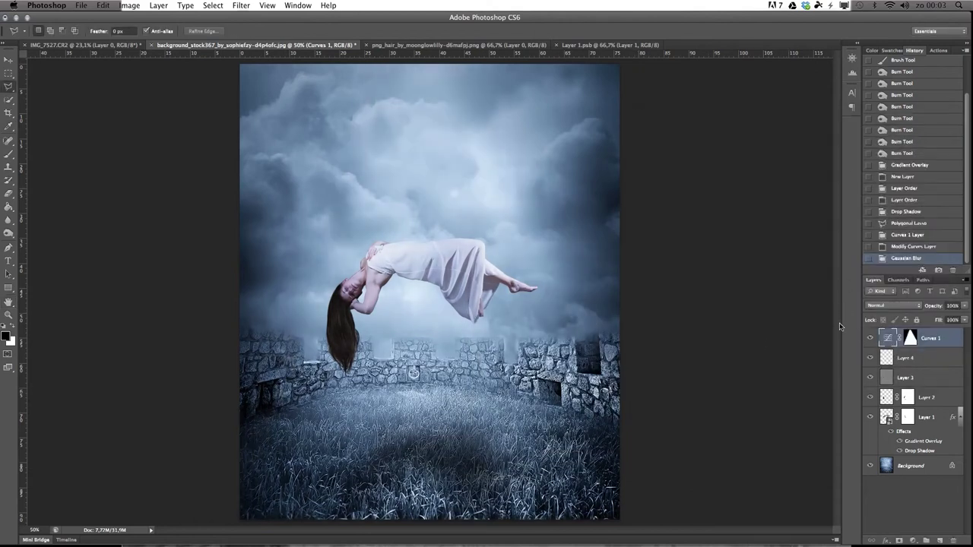
Revise the woman's drop shadow, then clip an Exposure adjustment to her at about +0.11.
{"action": "double_click", "coordinate": [938, 428]}
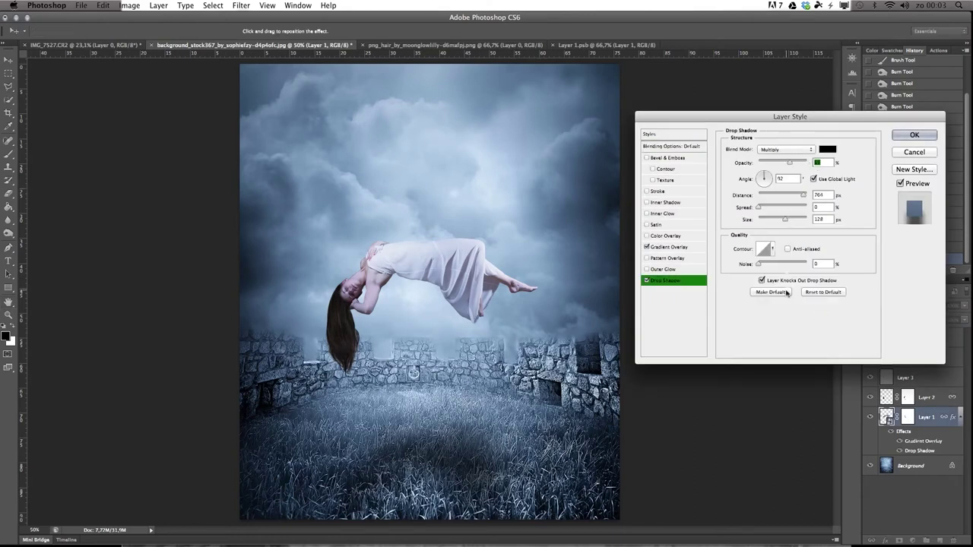
{"action": "left_click", "coordinate": [912, 136]}
{"action": "left_click", "coordinate": [914, 541]}
{"action": "left_click", "coordinate": [919, 431]}
{"action": "key", "text": "ctrl+alt+g"}
{"action": "left_click_drag", "start_coordinate": [723, 207], "coordinate": [724, 188]}
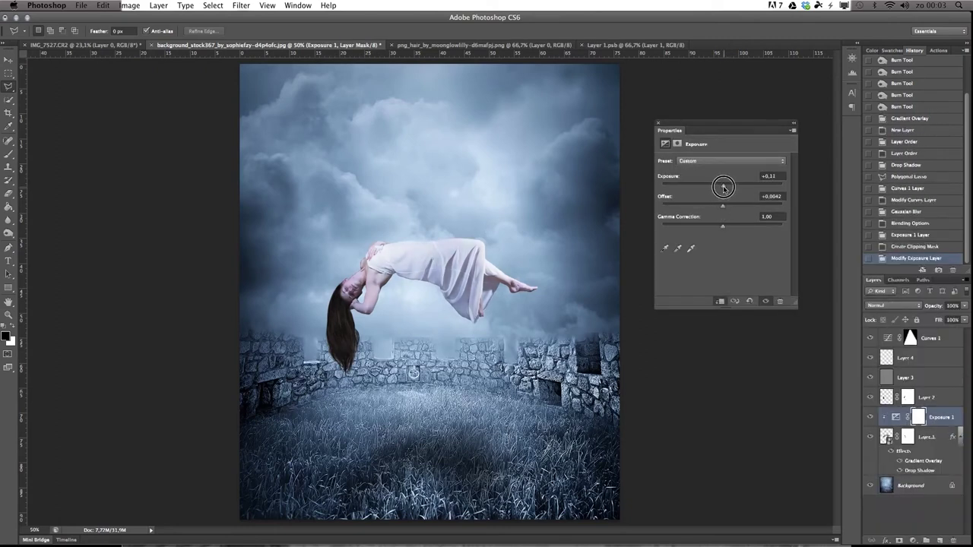
{"action": "left_click", "coordinate": [659, 123]}
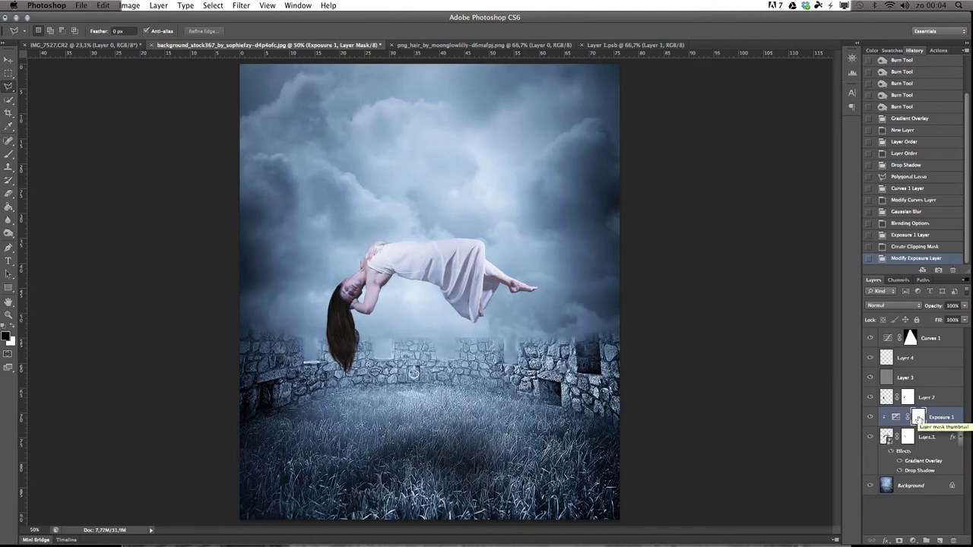
{"action": "left_click", "coordinate": [905, 377]}
Burn darker shading along the dress at 100% zoom.
{"action": "key", "text": "ctrl+1"}
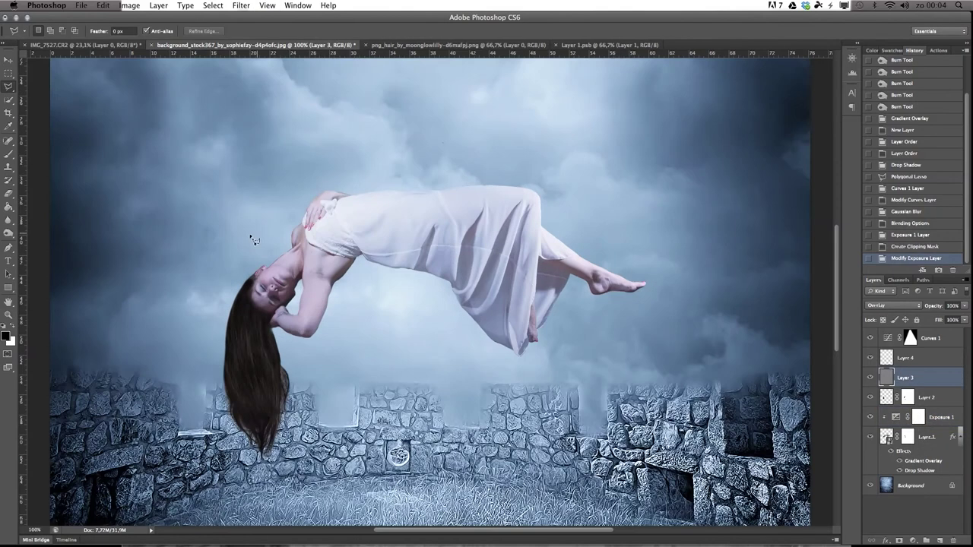
{"action": "key", "text": "o"}
{"action": "mouse_move", "coordinate": [431, 234]}
{"action": "left_mouse_down"}
{"action": "mouse_move", "coordinate": [429, 248]}
{"action": "mouse_move", "coordinate": [448, 263]}
{"action": "mouse_move", "coordinate": [376, 246]}
{"action": "left_mouse_up"}
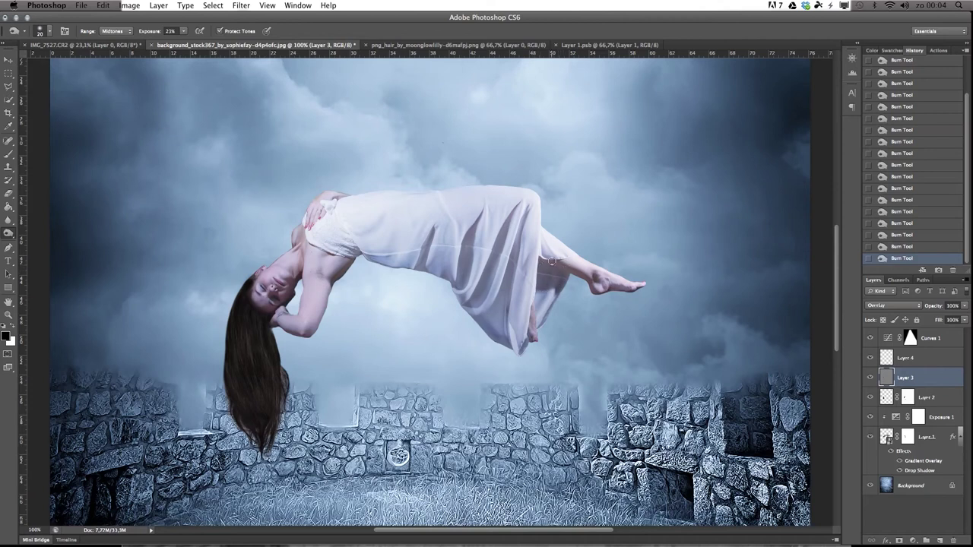
Paint the dress longer downward with a soft brush on new Layer 5.
{"action": "left_click", "coordinate": [943, 542]}
{"action": "key", "text": "b"}
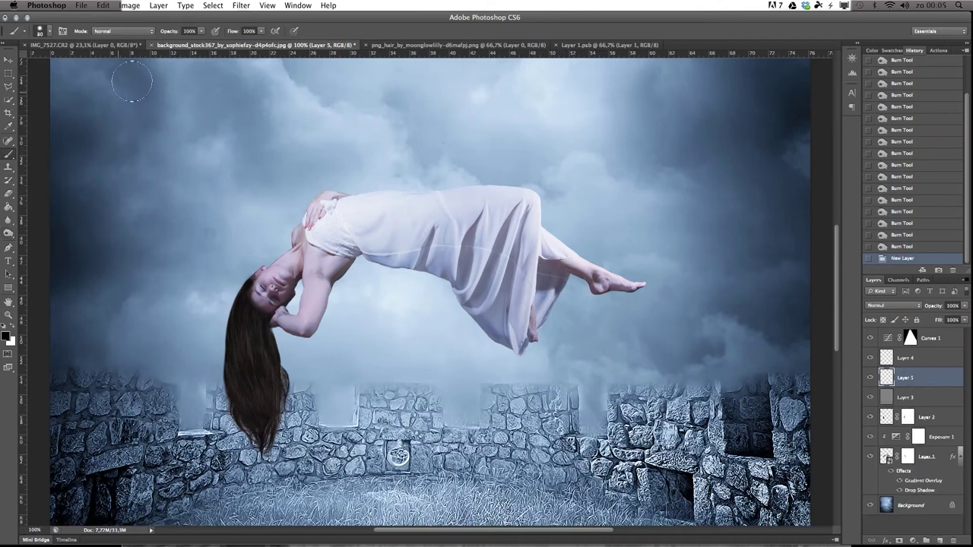
{"action": "right_click", "coordinate": [451, 369]}
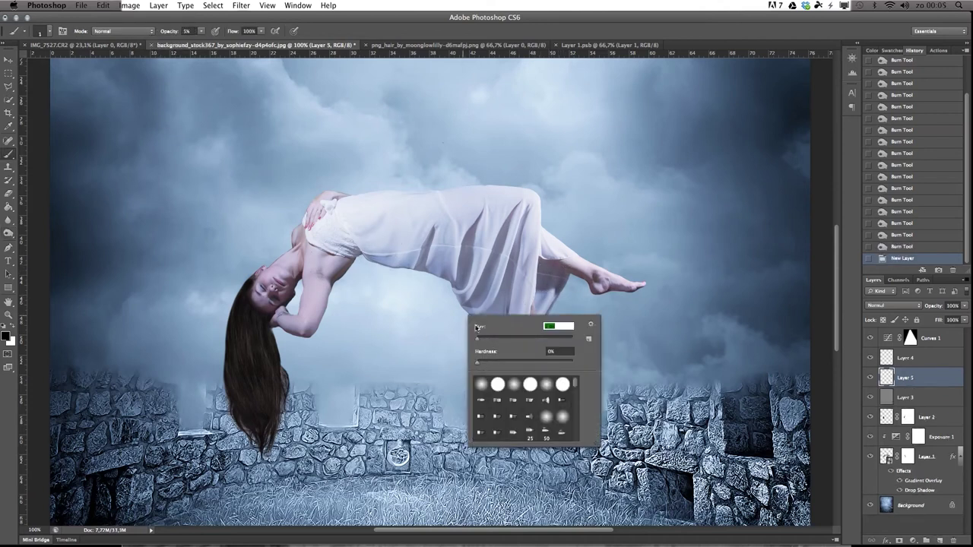
{"action": "mouse_move", "coordinate": [427, 268]}
{"action": "left_mouse_down"}
{"action": "mouse_move", "coordinate": [452, 278]}
{"action": "mouse_move", "coordinate": [365, 239]}
{"action": "mouse_move", "coordinate": [474, 296]}
{"action": "mouse_move", "coordinate": [522, 339]}
{"action": "left_mouse_up"}
{"action": "left_click", "coordinate": [342, 259]}
{"action": "key", "text": "super+minus"}
{"action": "key", "text": "super+minus"}
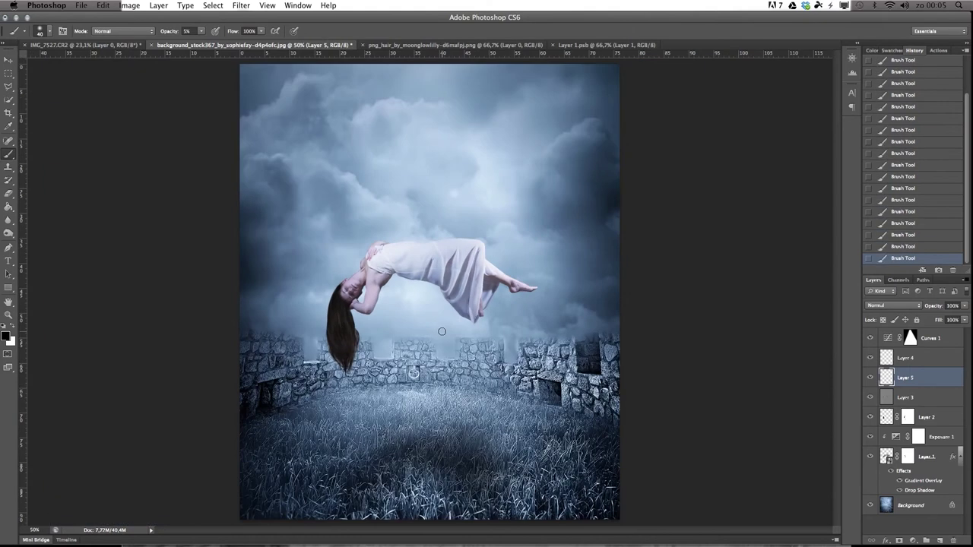
Erase a little of Layer 3 near the feet at 33% strength.
{"action": "left_click", "coordinate": [887, 402]}
{"action": "key", "text": "e"}
{"action": "key", "text": "3"}
{"action": "key", "text": "3"}
{"action": "left_click", "coordinate": [468, 317]}
{"action": "left_click", "coordinate": [473, 301]}
Create Layer 6 above Layer 4 and set a white brush at full opacity.
{"action": "key", "text": "b"}
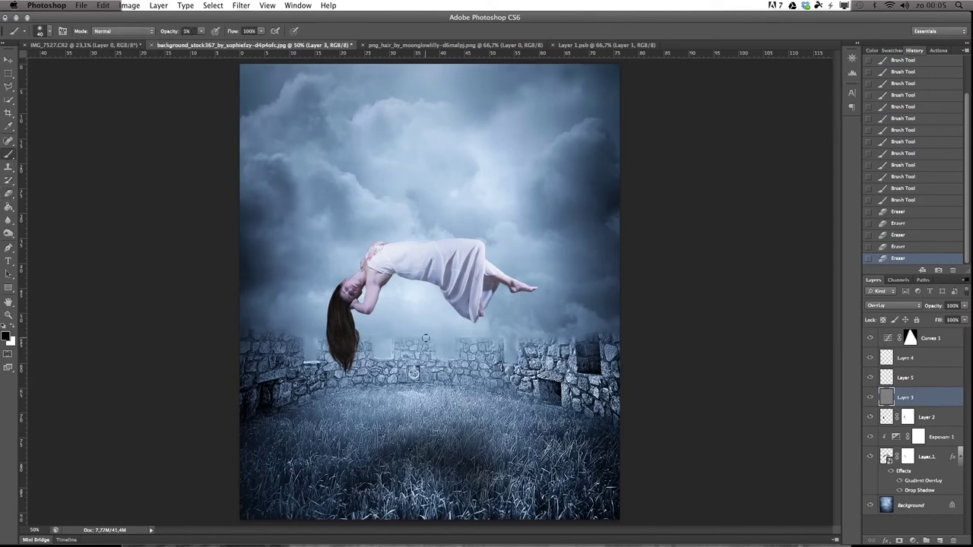
{"action": "right_click", "coordinate": [424, 336]}
{"action": "scroll", "coordinate": [486, 429], "scroll_direction": "down", "scroll_amount": 3}
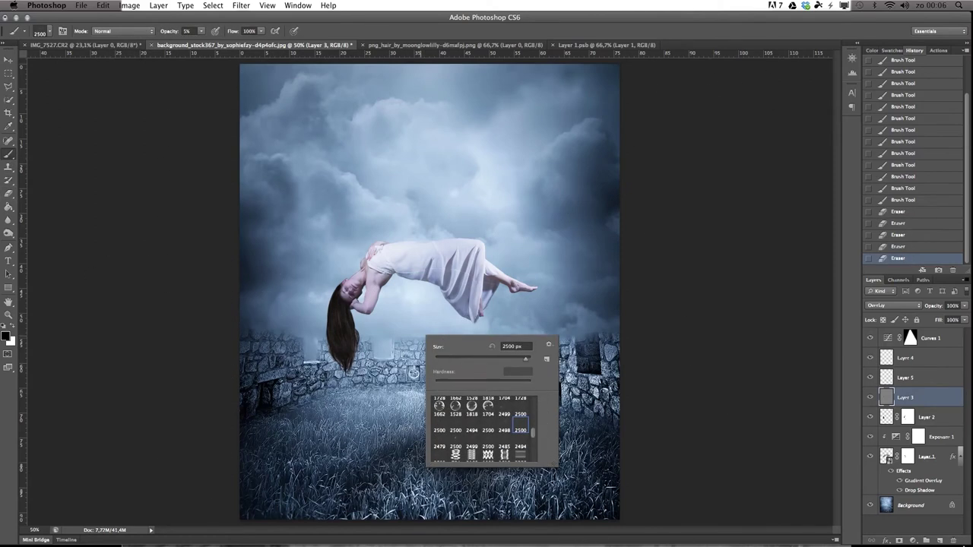
{"action": "key", "text": "Escape"}
{"action": "key", "text": "ctrl+shift+alt+n"}
{"action": "key", "text": "ctrl+bracketright"}
{"action": "key", "text": "x"}
{"action": "key", "text": "0"}
Stamp white particles around the woman using the 2494 scatter brush at 1400 px.
{"action": "left_click", "coordinate": [471, 266]}
{"action": "left_click", "coordinate": [456, 322]}
{"action": "key", "text": "ctrl+z"}
{"action": "right_click", "coordinate": [441, 252]}
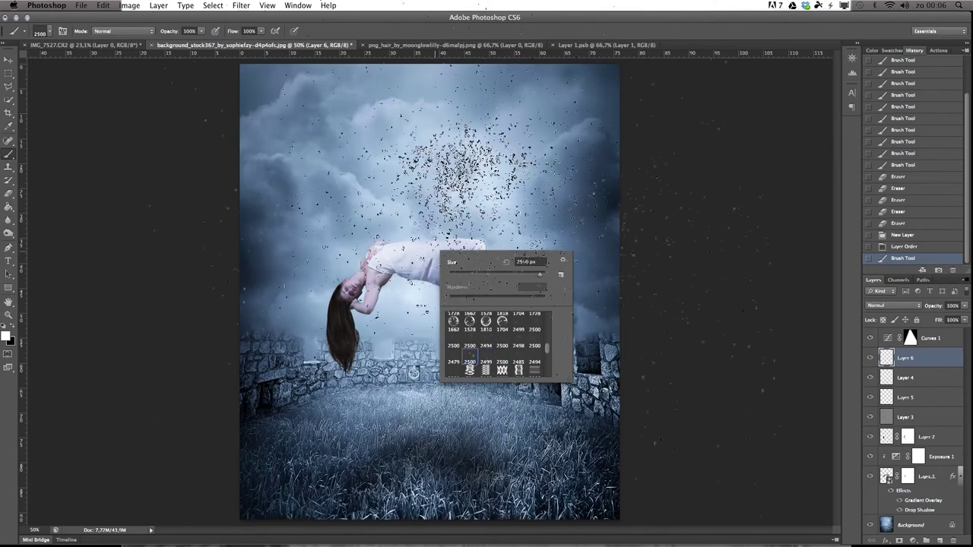
{"action": "left_click", "coordinate": [485, 345]}
{"action": "left_click", "coordinate": [309, 155]}
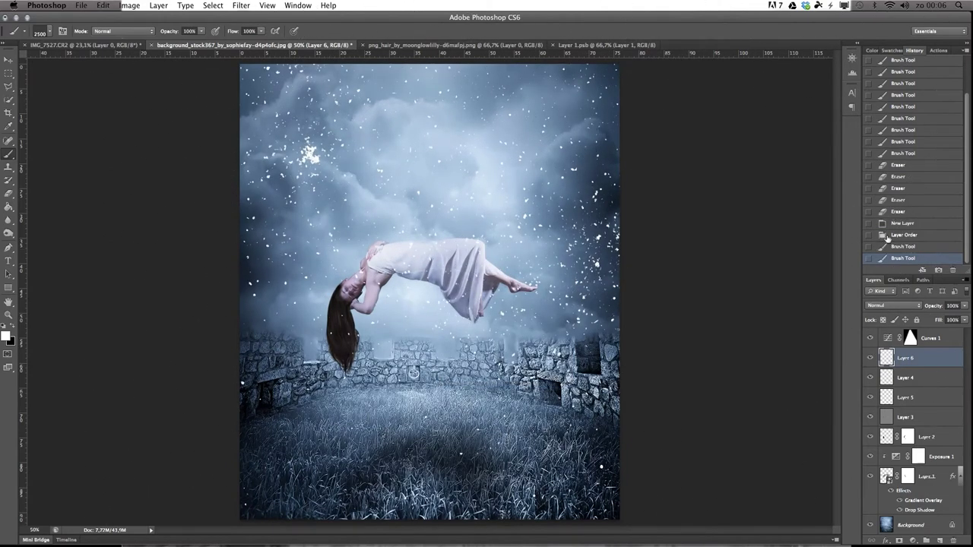
{"action": "left_click", "coordinate": [887, 238]}
{"action": "right_click", "coordinate": [433, 283]}
{"action": "key", "text": "Return"}
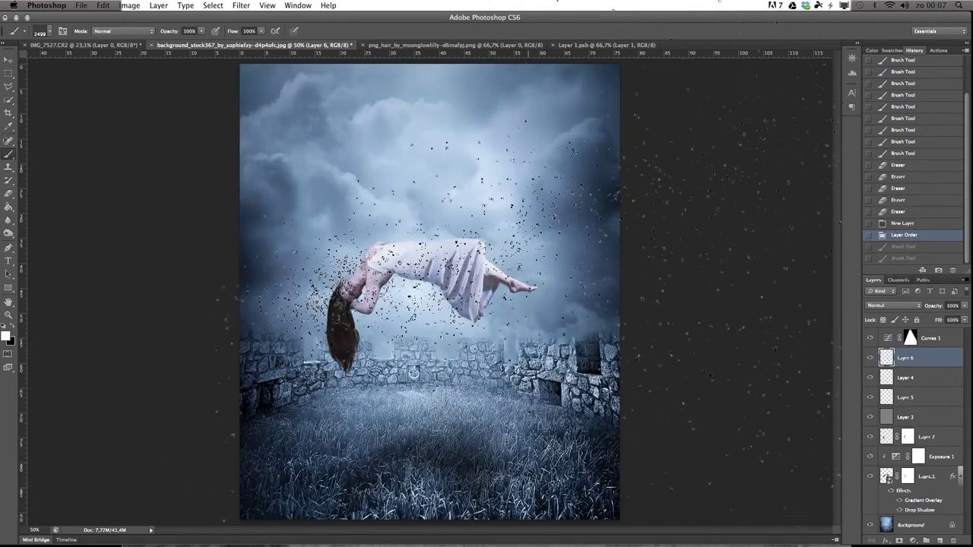
{"action": "key", "text": "bracketleft"}
{"action": "key", "text": "bracketleft"}
{"action": "key", "text": "bracketleft"}
{"action": "left_click", "coordinate": [373, 296]}
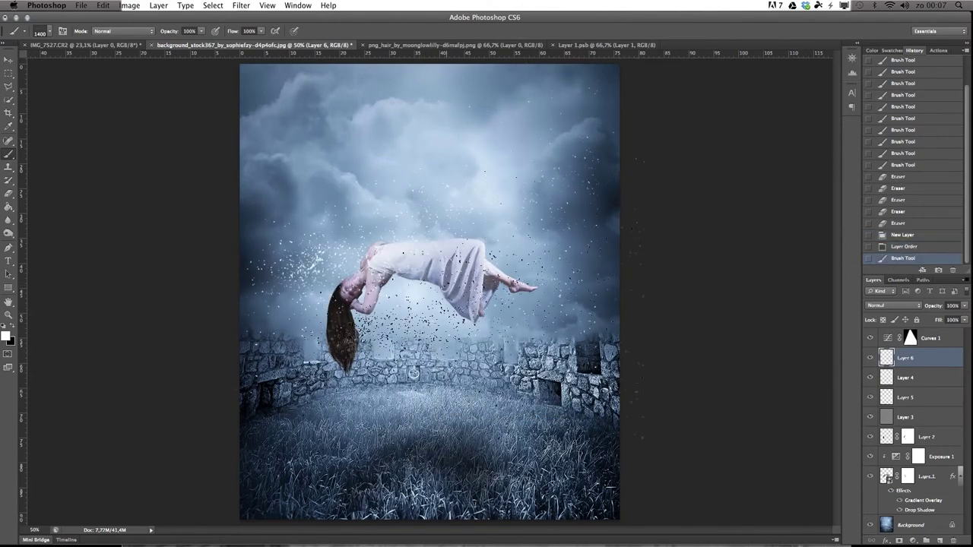
Move the particles up into the sky with Free Transform and add another stamp.
{"action": "key", "text": "ctrl+t"}
{"action": "left_click_drag", "start_coordinate": [434, 437], "coordinate": [471, 289]}
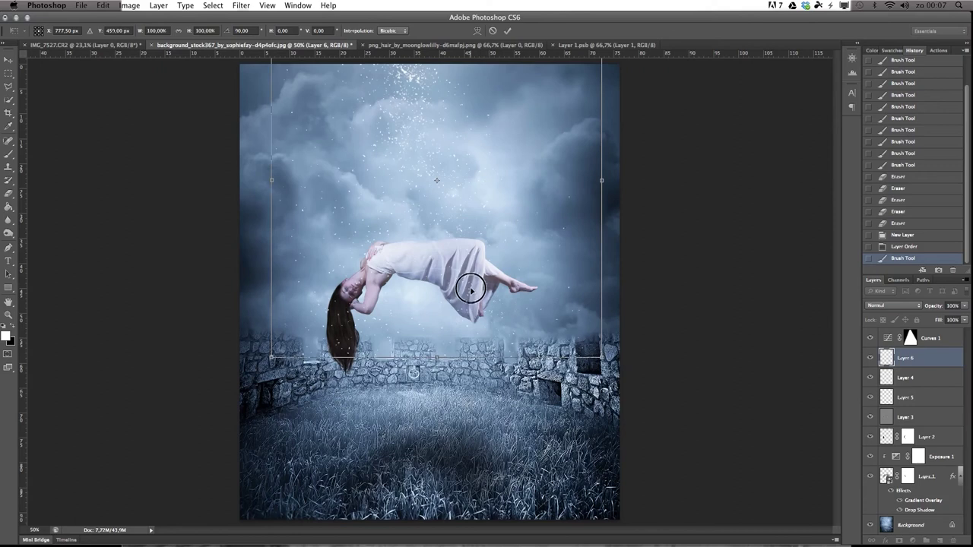
{"action": "key", "text": "Return"}
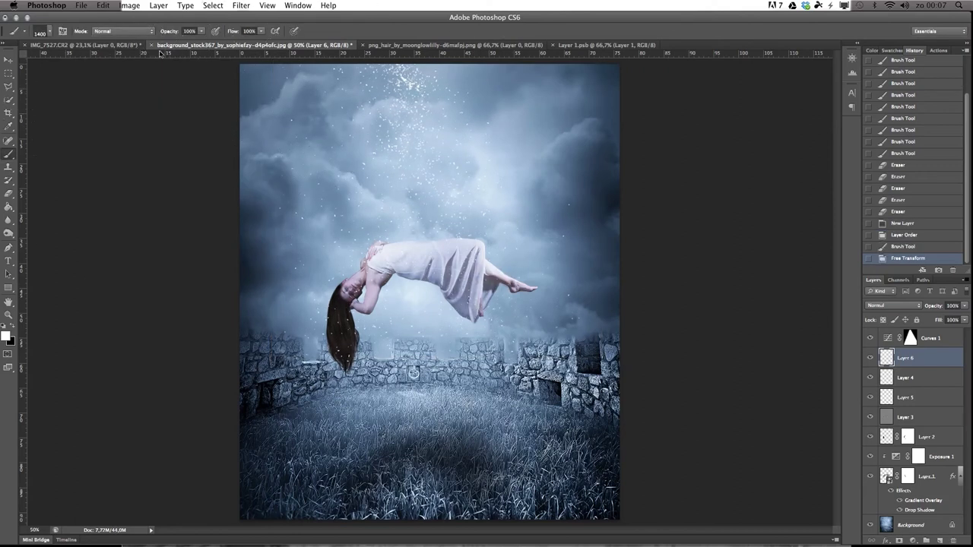
{"action": "right_click", "coordinate": [464, 302]}
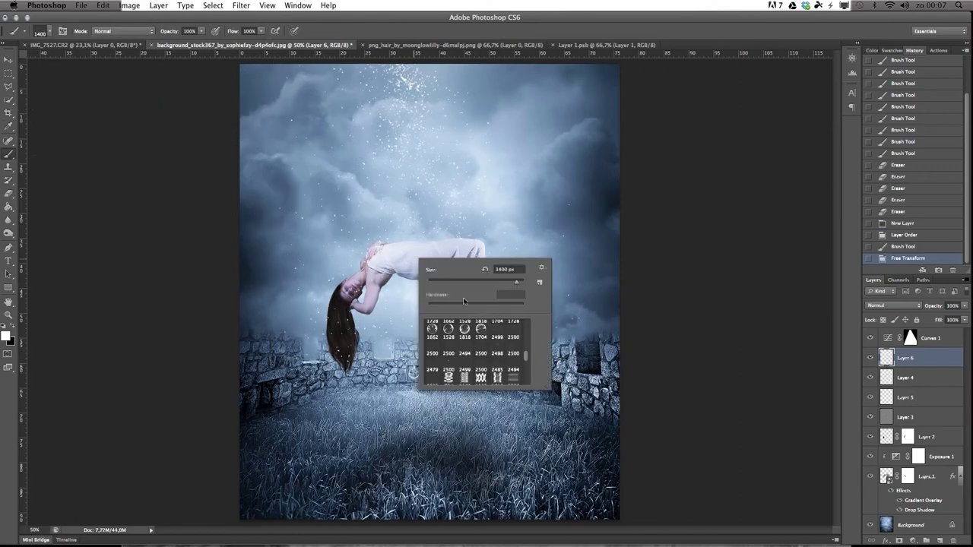
{"action": "left_click", "coordinate": [251, 290]}
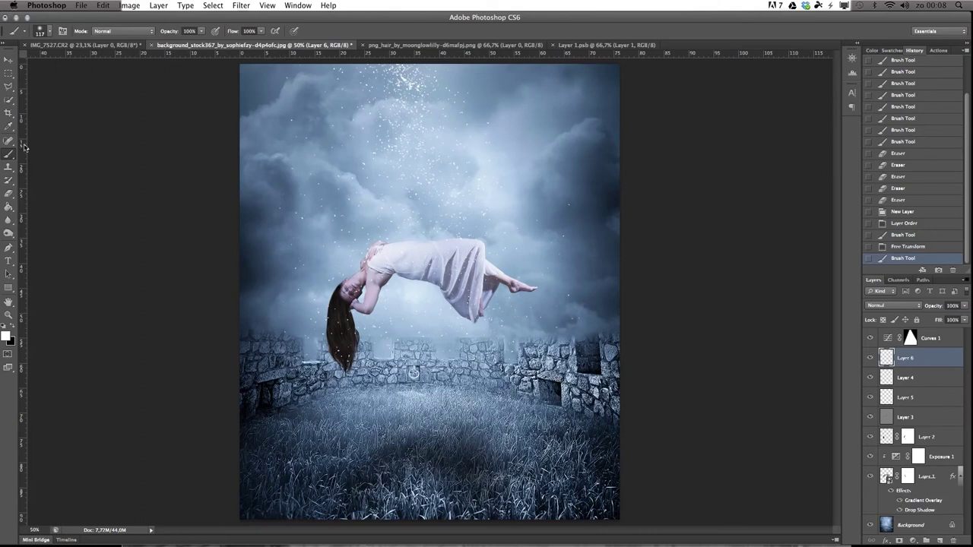
Soften the sparkles on Layer 6 with a light Gaussian Blur.
{"action": "left_click", "coordinate": [241, 6]}
{"action": "left_click", "coordinate": [388, 207]}
{"action": "left_click_drag", "start_coordinate": [123, 472], "coordinate": [70, 475]}
Apply the blur, then give Layer 6's sparkles a larger pale yellow Outer Glow.
{"action": "key", "text": "Return"}
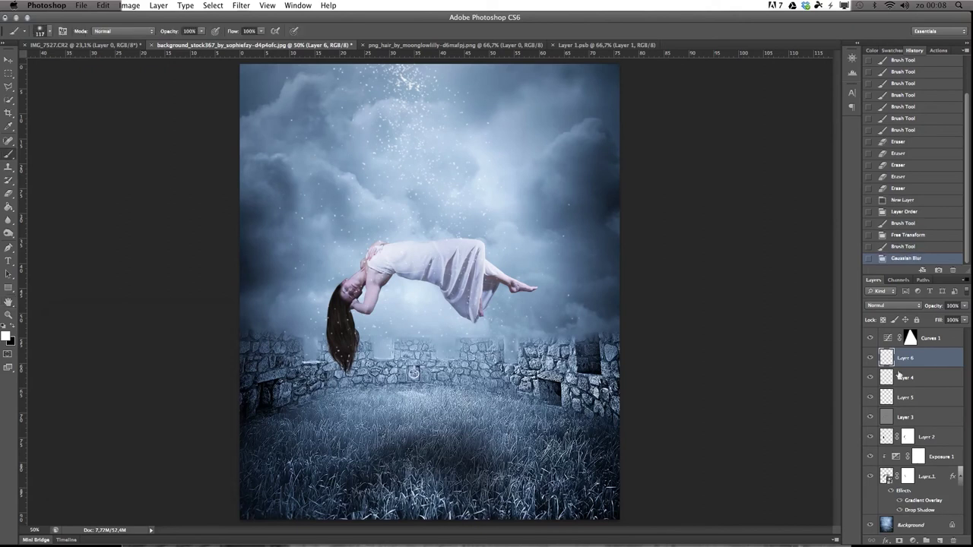
{"action": "double_click", "coordinate": [935, 357]}
{"action": "left_click", "coordinate": [665, 269]}
{"action": "left_click", "coordinate": [747, 187]}
{"action": "left_click", "coordinate": [726, 260]}
{"action": "left_click_drag", "start_coordinate": [760, 241], "coordinate": [792, 241]}
Set the Outer Glow to Color Dodge at 100% opacity with a reduced range, and apply it.
{"action": "left_click", "coordinate": [786, 149]}
{"action": "left_click", "coordinate": [785, 161]}
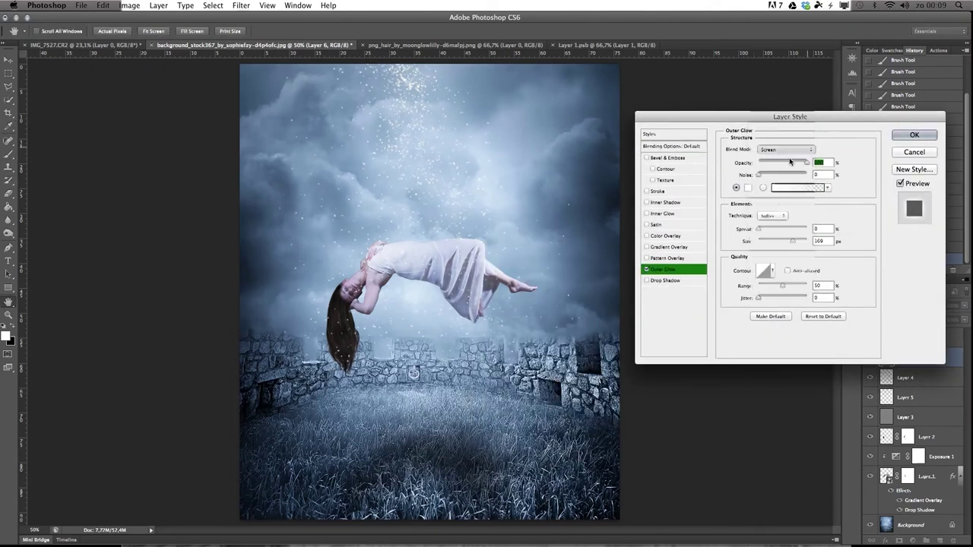
{"action": "double_click", "coordinate": [821, 162]}
{"action": "type", "text": "100"}
{"action": "key", "text": "Tab"}
{"action": "left_click_drag", "start_coordinate": [782, 285], "coordinate": [772, 285]}
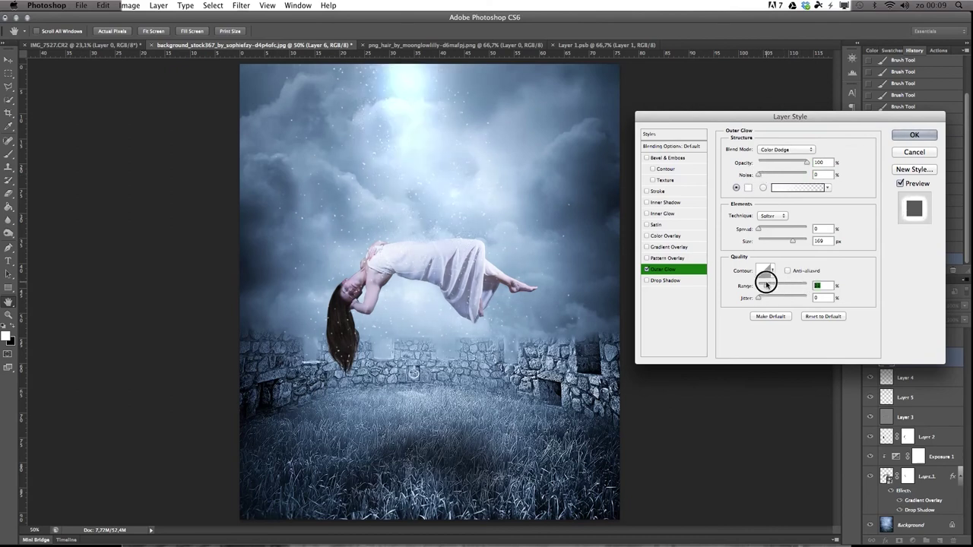
{"action": "key", "text": "Return"}
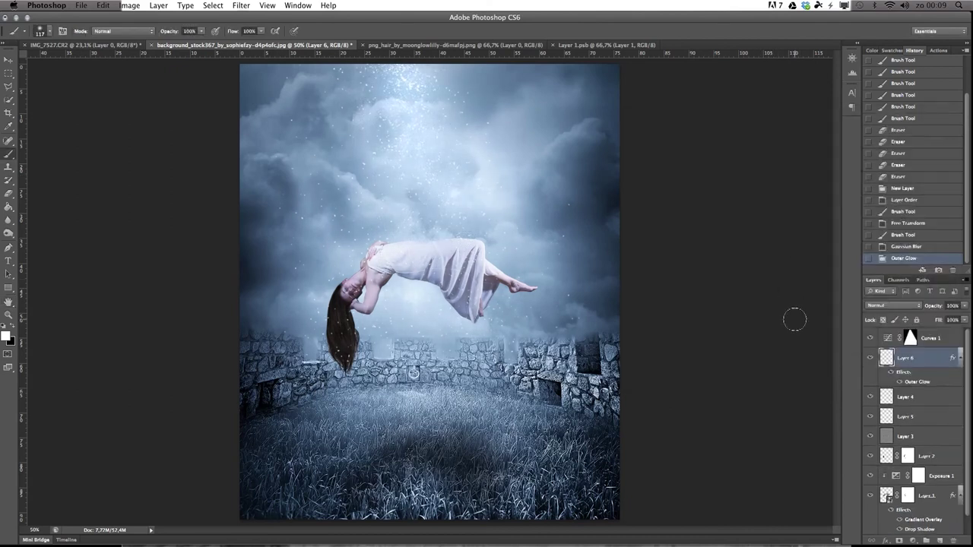
Add a teal Gradient Map above Curves 1 at 48% opacity, then bring up the Open dialog.
{"action": "left_click", "coordinate": [912, 540]}
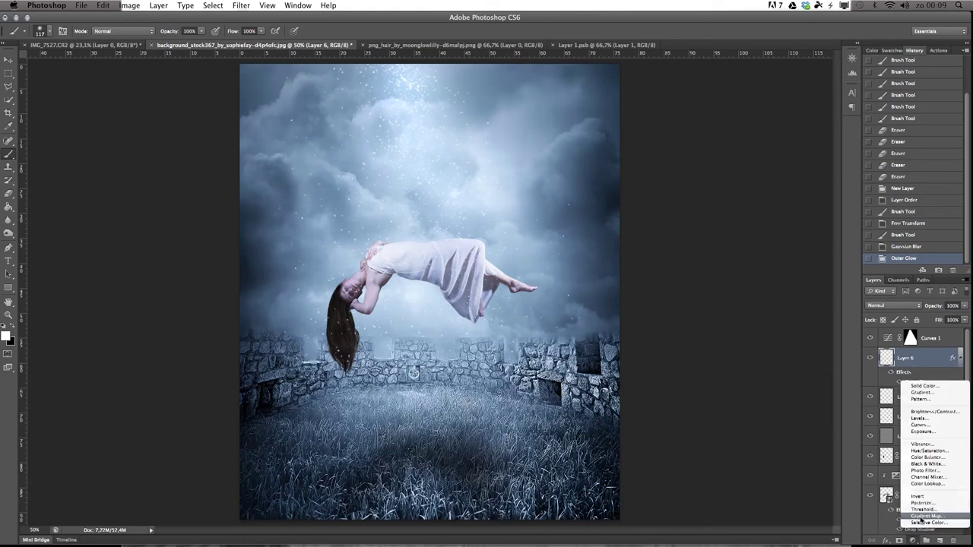
{"action": "left_click", "coordinate": [920, 516]}
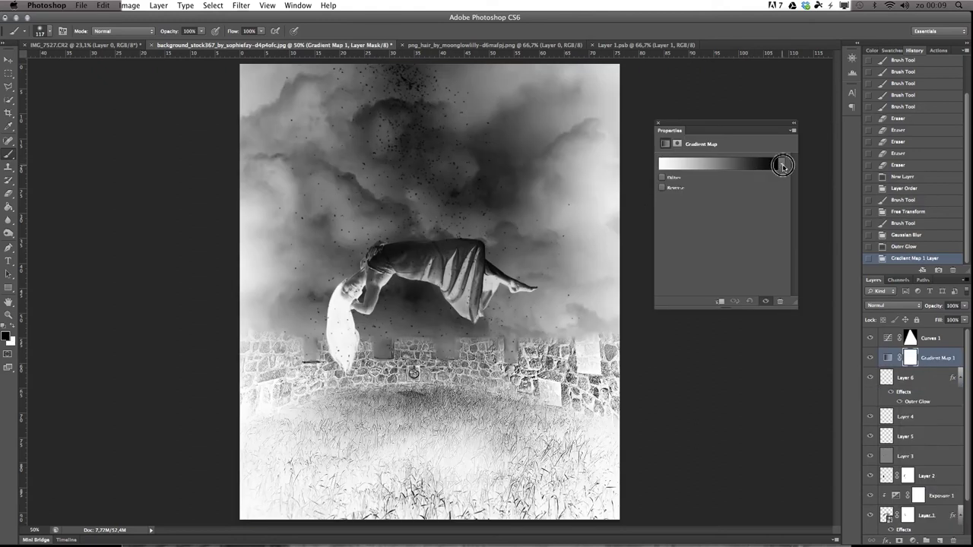
{"action": "left_click", "coordinate": [783, 166]}
{"action": "left_click", "coordinate": [735, 215]}
{"action": "left_click", "coordinate": [783, 249]}
{"action": "key", "text": "ctrl+bracketright"}
{"action": "key", "text": "ctrl+bracketleft"}
{"action": "key", "text": "ctrl+bracketright"}
{"action": "left_click_drag", "start_coordinate": [964, 305], "coordinate": [944, 320]}
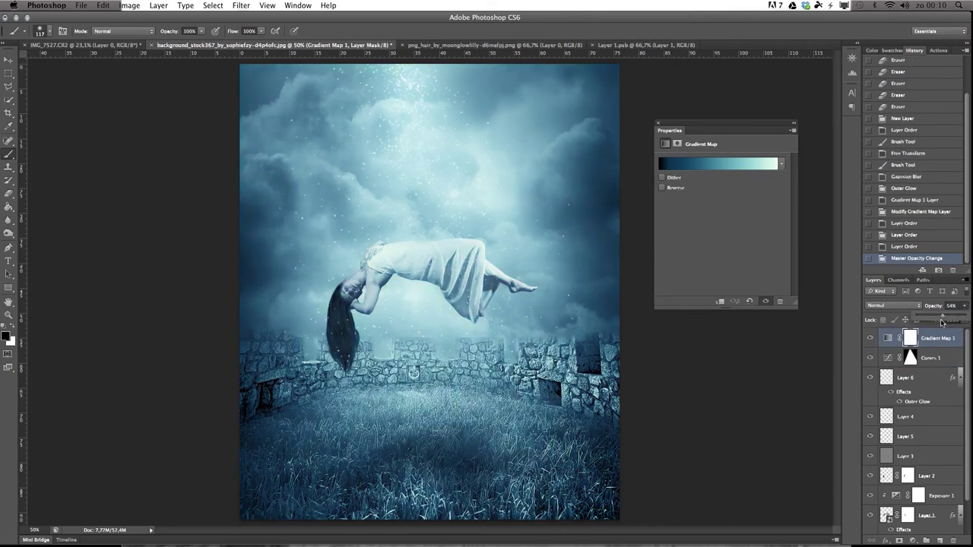
{"action": "left_click", "coordinate": [658, 122]}
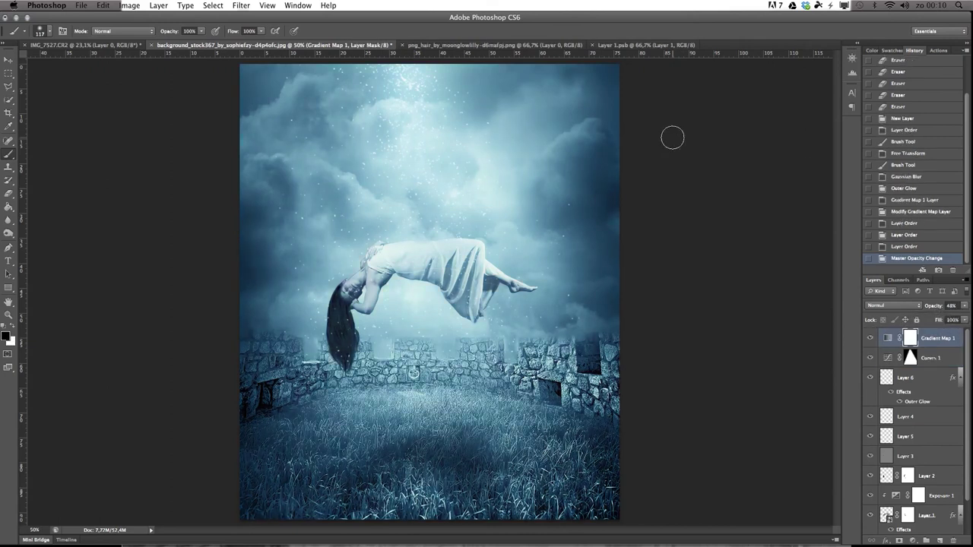
{"action": "left_click", "coordinate": [80, 5]}
{"action": "left_click", "coordinate": [95, 32]}
Open shirt logo.png from the Dropbox Downloadable stuff folder and select all of it.
{"action": "left_click", "coordinate": [339, 133]}
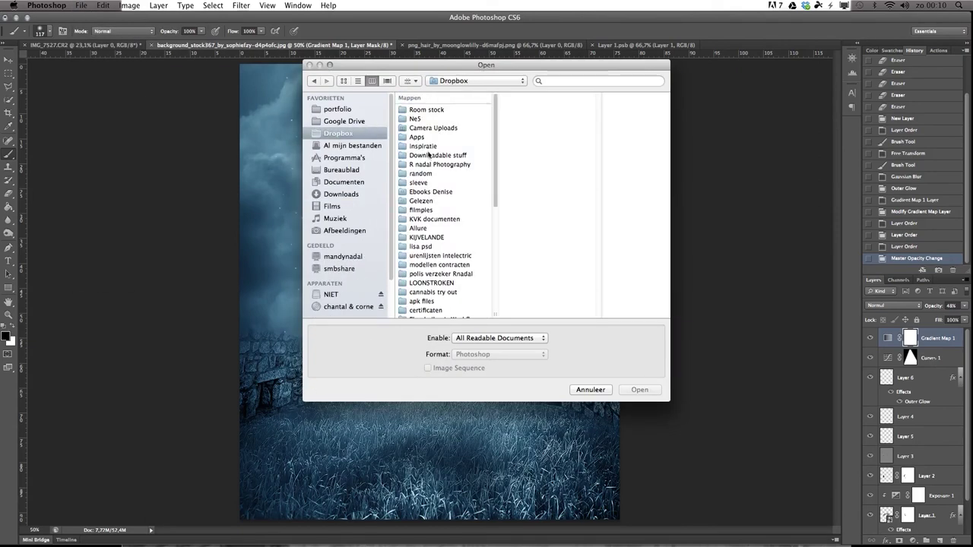
{"action": "left_click", "coordinate": [428, 155]}
{"action": "left_click", "coordinate": [619, 86]}
{"action": "left_click", "coordinate": [639, 389]}
{"action": "key", "text": "ctrl+a"}
{"action": "left_click", "coordinate": [283, 45]}
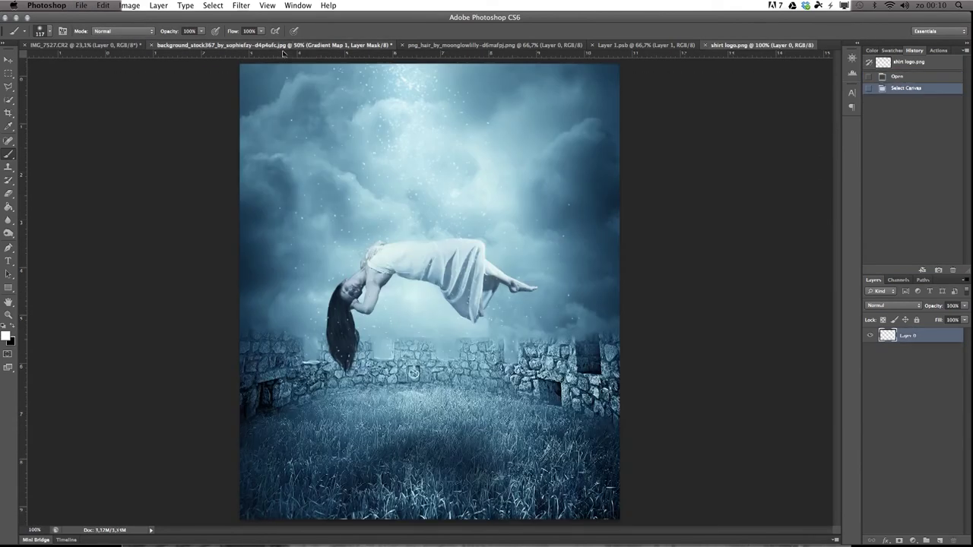
Paste the logo into the composition and scale it down into the bottom-right corner.
{"action": "key", "text": "ctrl+v"}
{"action": "key", "text": "ctrl+t"}
{"action": "mouse_move", "coordinate": [348, 240]}
{"action": "left_mouse_down"}
{"action": "mouse_move", "coordinate": [423, 276]}
{"action": "mouse_move", "coordinate": [472, 385]}
{"action": "mouse_move", "coordinate": [590, 502]}
{"action": "left_mouse_up"}
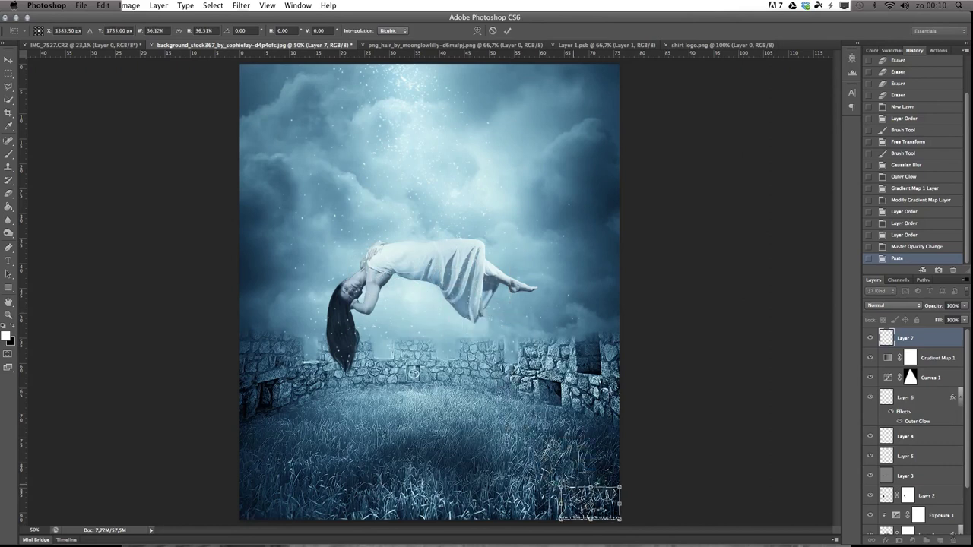
{"action": "key", "text": "Return"}
{"action": "key", "text": "b"}
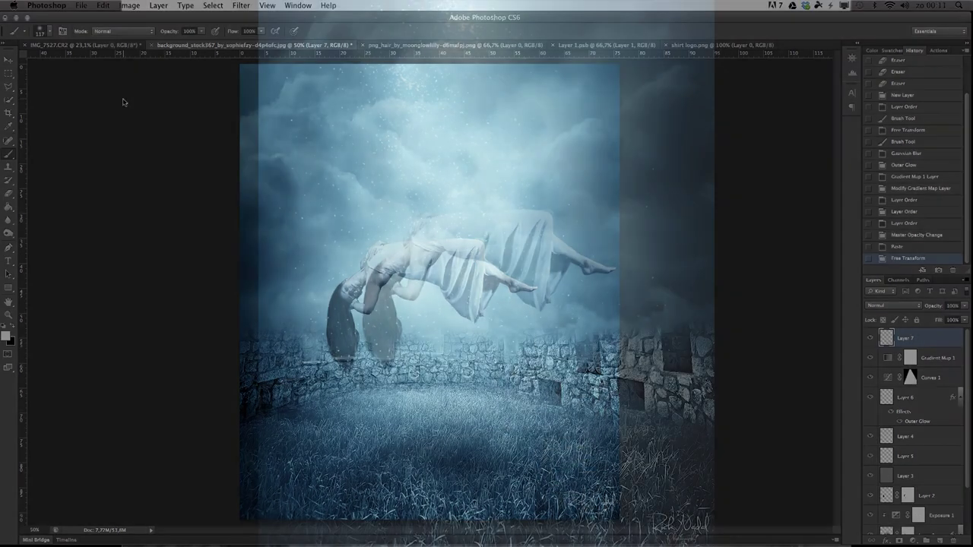